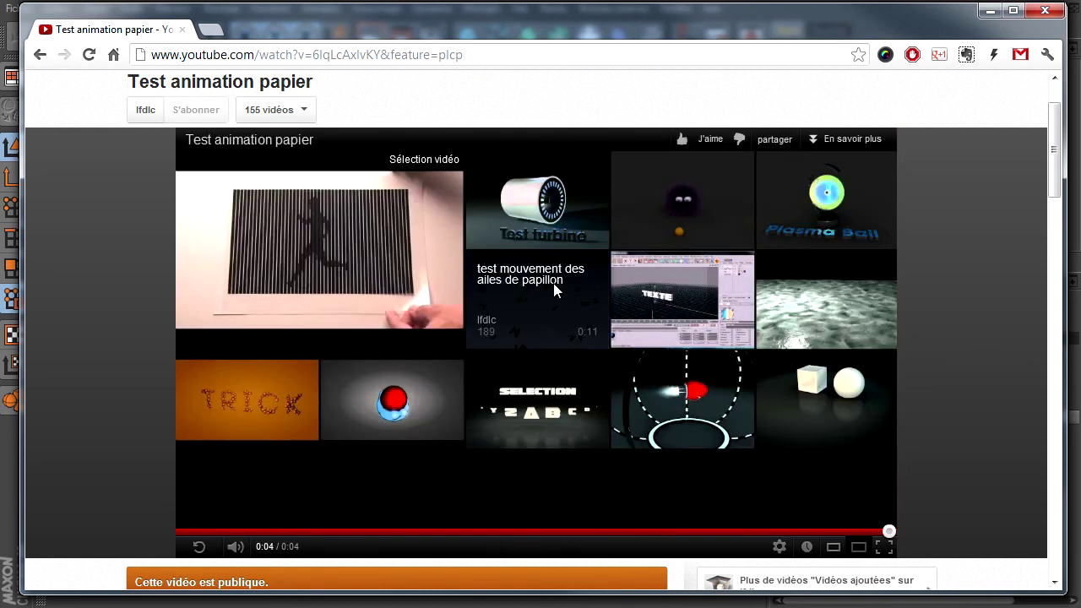
- Replay the paper-curling reference video and pause it at 0:02, mid-curl
left_click(199, 546)
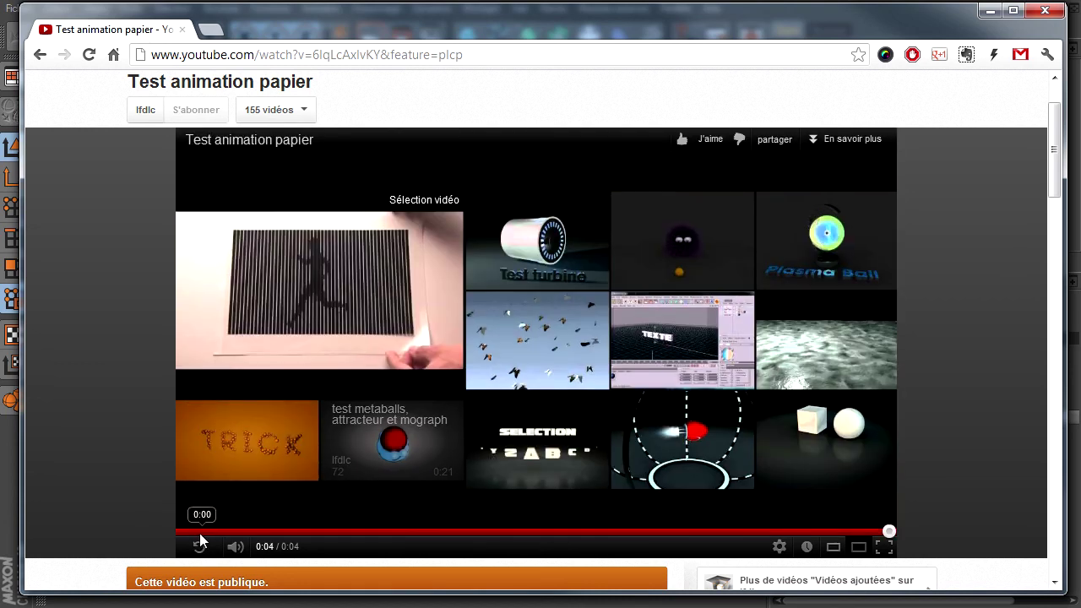
left_click(199, 545)
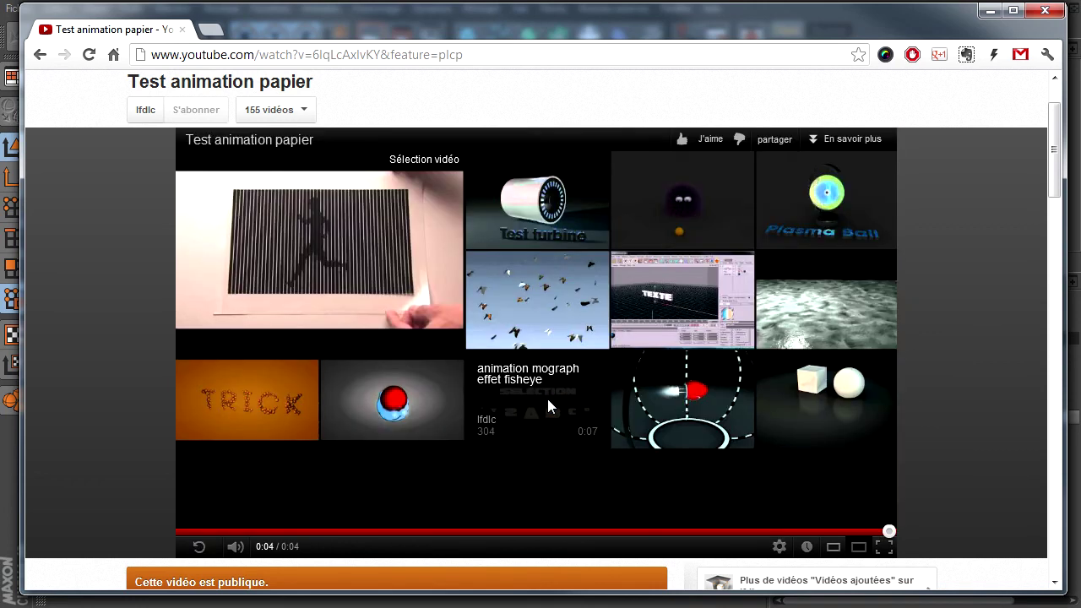
left_click(199, 547)
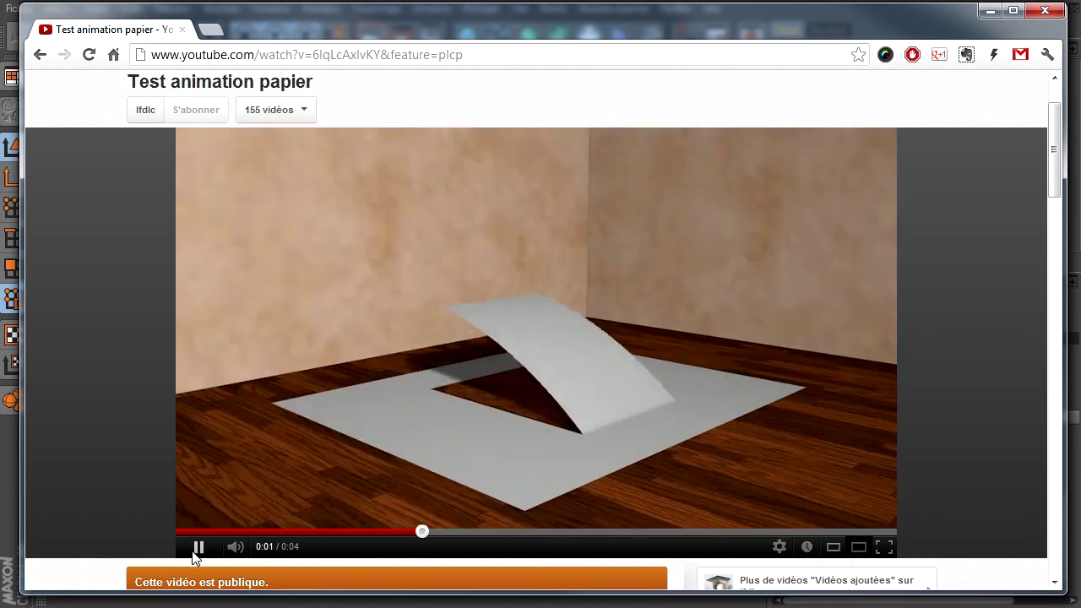
left_click(198, 547)
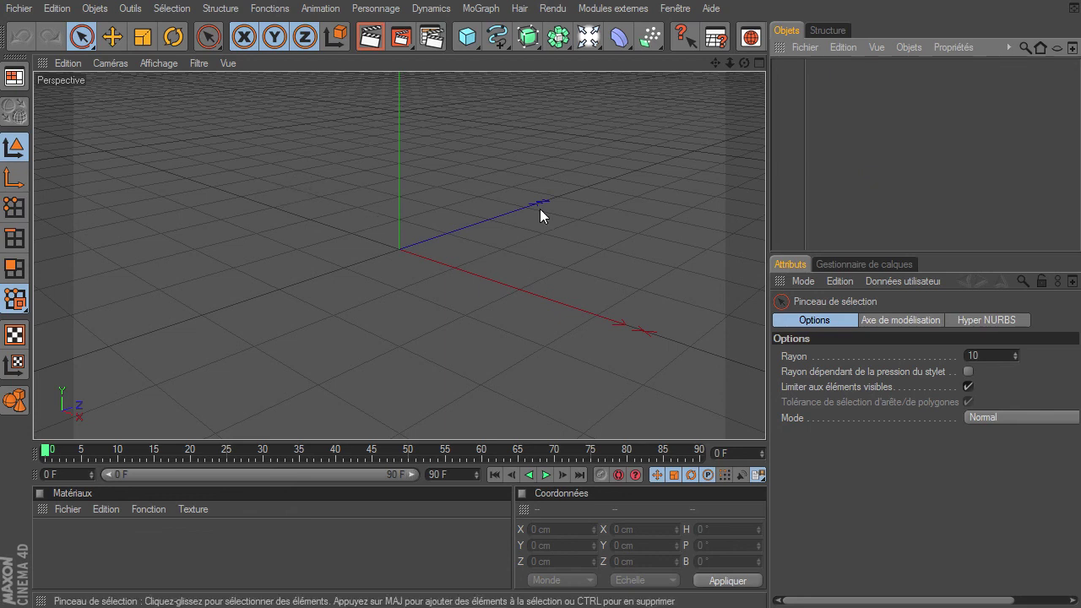
- Look through the NURBS generators without adding one, then bring up the MoGraph object list
left_click(528, 37)
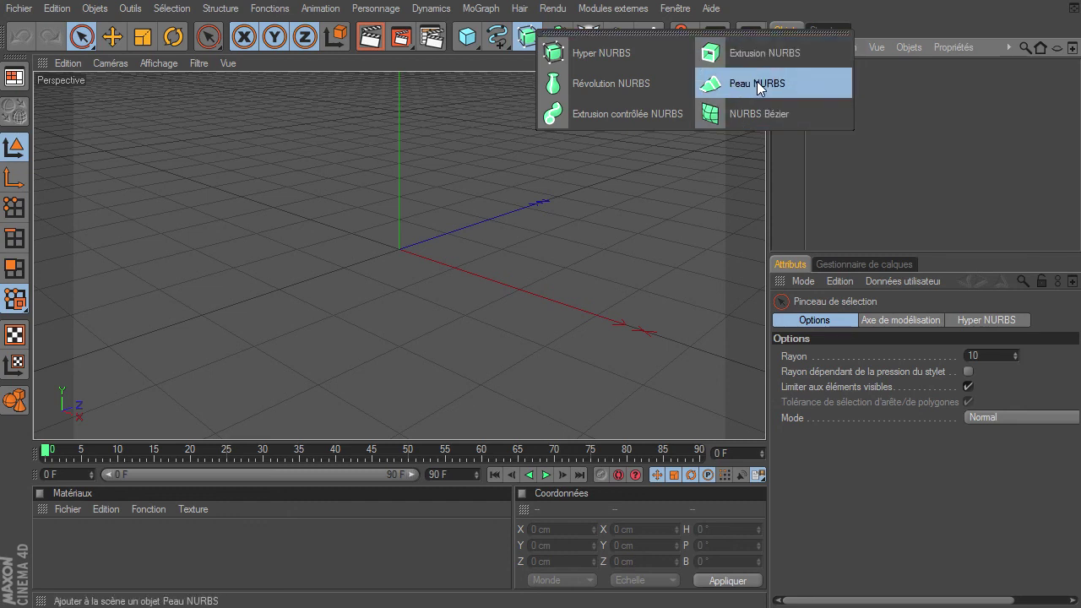
left_click(914, 222)
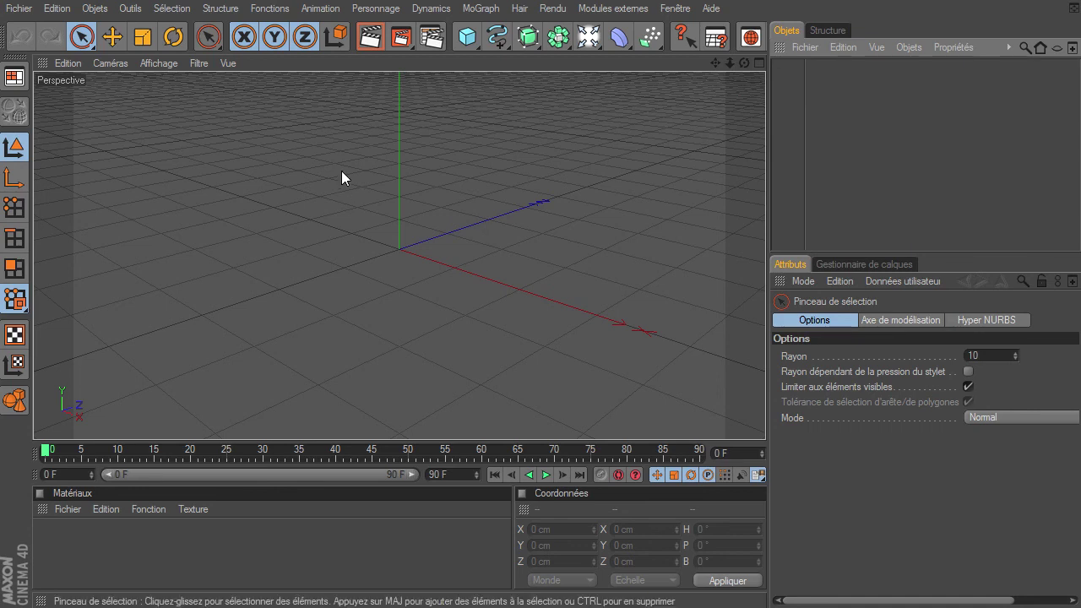
left_click(494, 8)
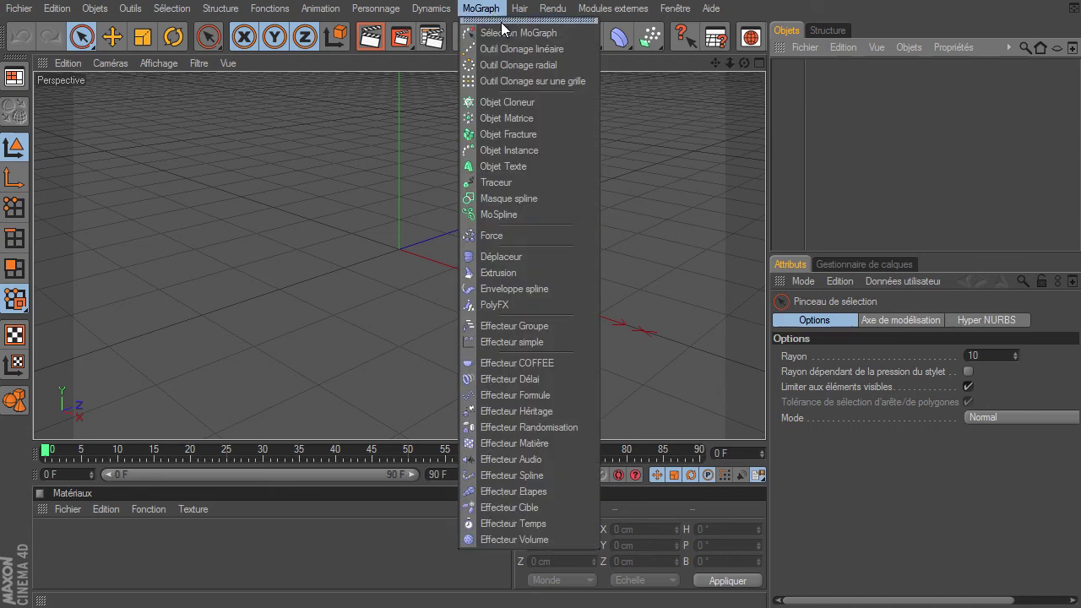
- Add a MoSpline and tilt it to Angle P 58° with Incurvation -42°
left_click(494, 216)
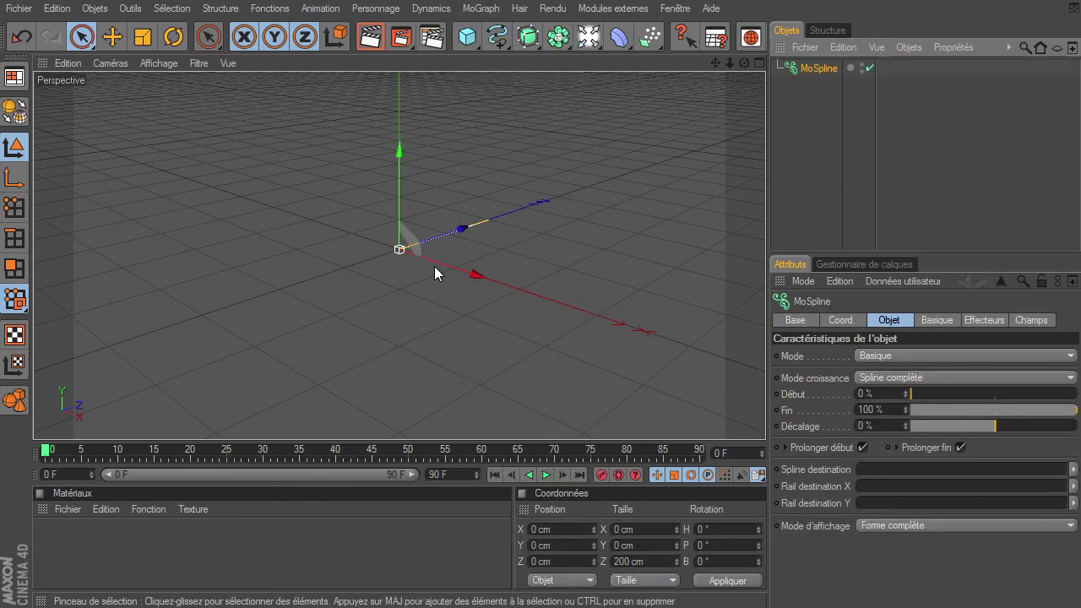
left_click_drag(743, 64, 765, 418)
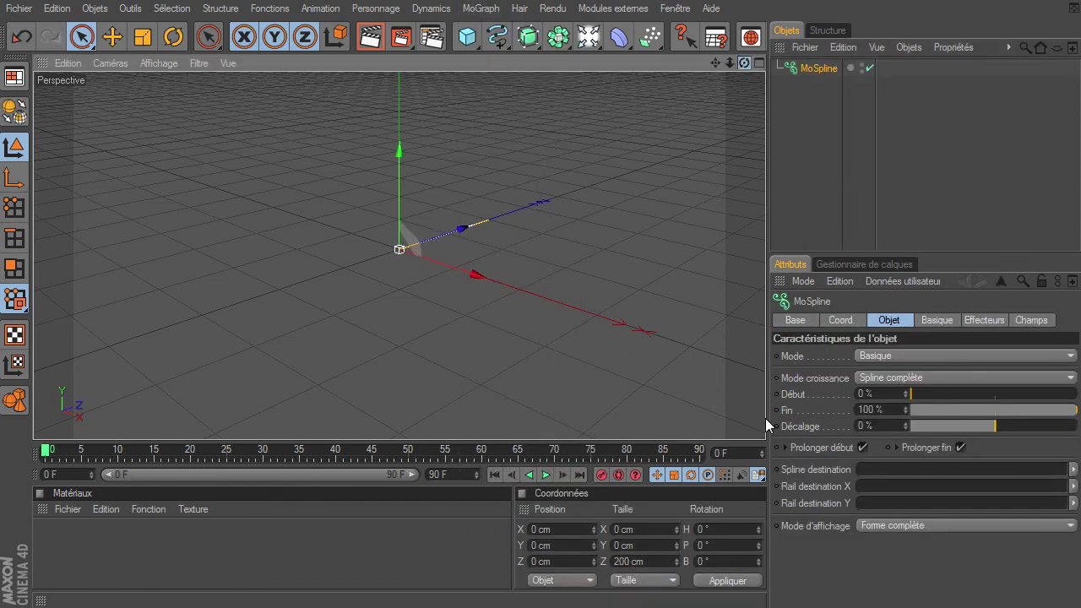
left_click_drag(716, 63, 770, 417)
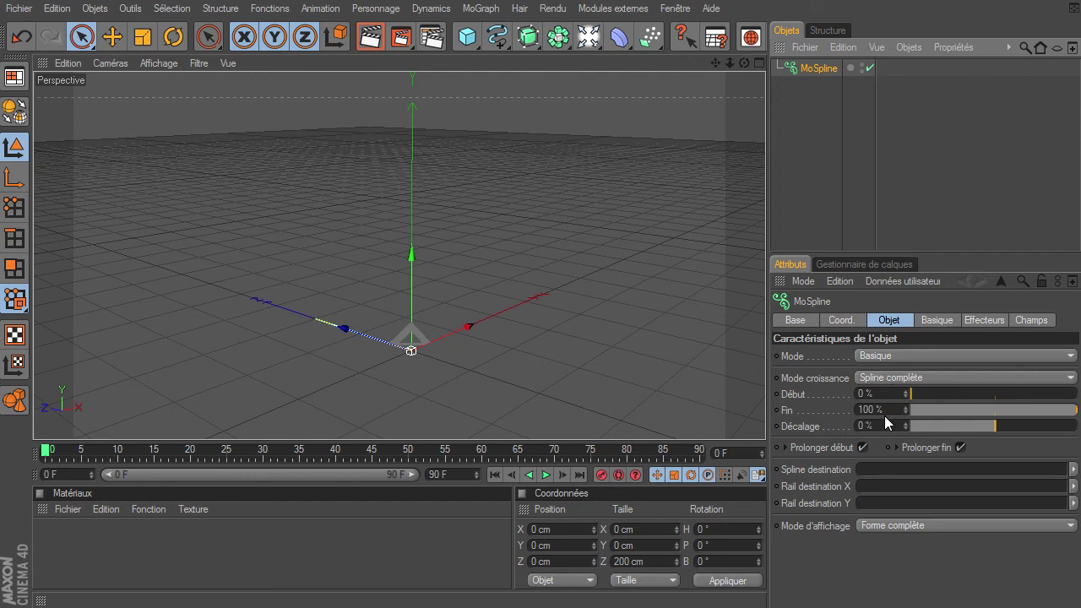
left_click(934, 322)
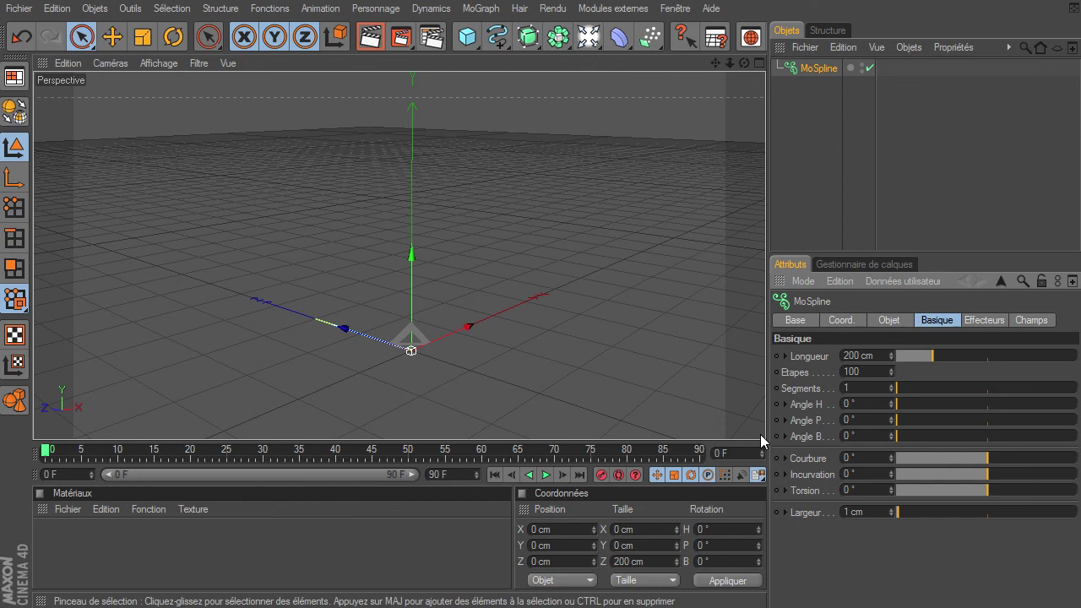
mouse_move(901, 418)
left_mouse_down()
mouse_move(890, 447)
mouse_move(950, 459)
mouse_move(891, 451)
mouse_move(935, 427)
mouse_move(926, 419)
left_mouse_up()
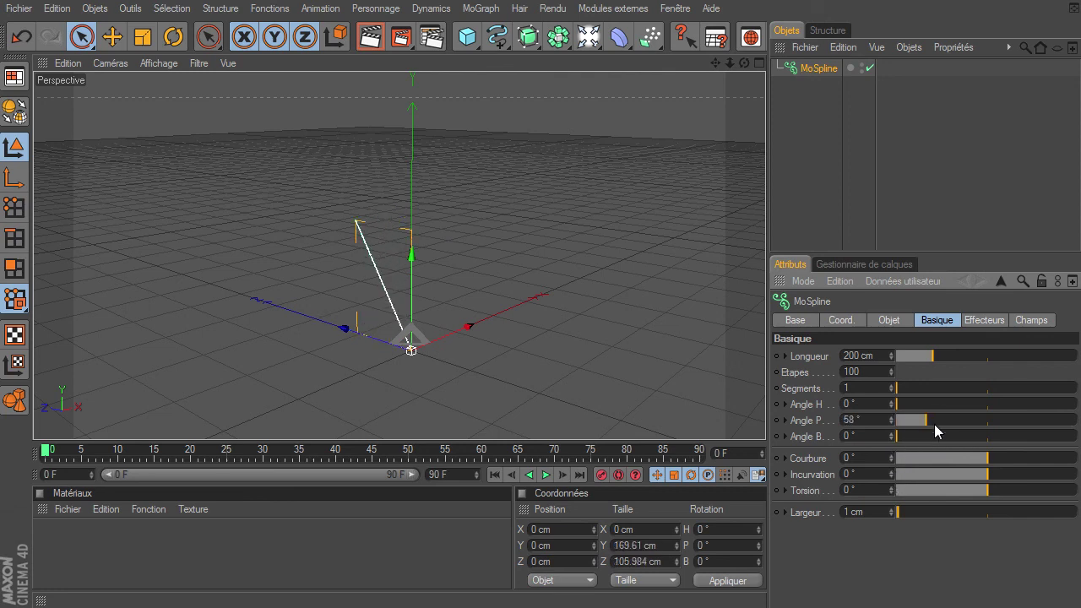
mouse_move(986, 474)
left_mouse_down()
mouse_move(968, 469)
mouse_move(1014, 488)
mouse_move(968, 483)
mouse_move(1004, 485)
mouse_move(977, 476)
left_mouse_up()
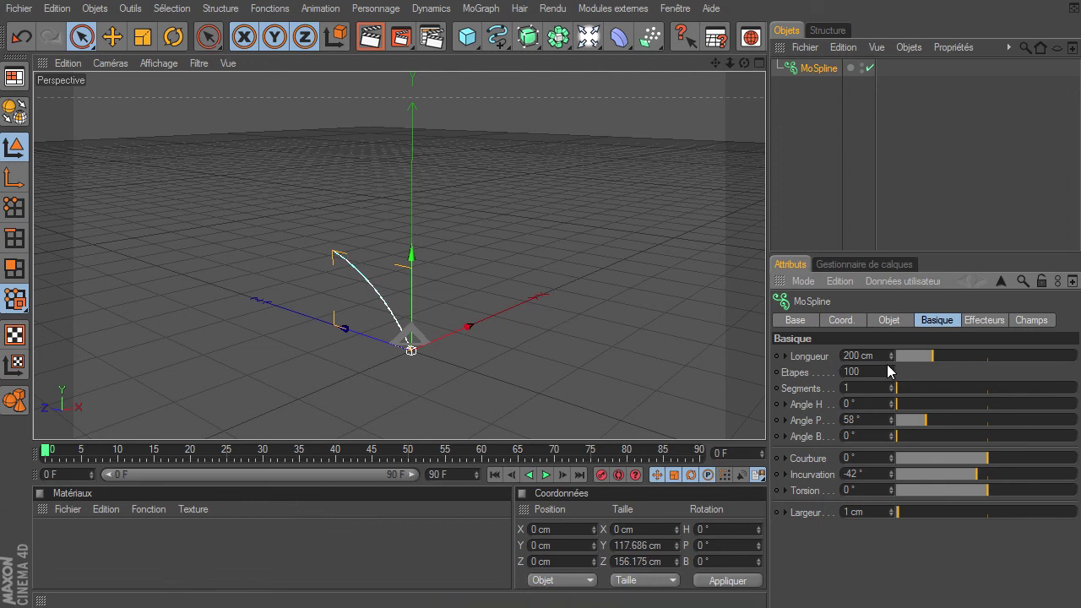
- Adjust the spline's growth start and lengthen it to Longueur 419 cm
left_click(895, 322)
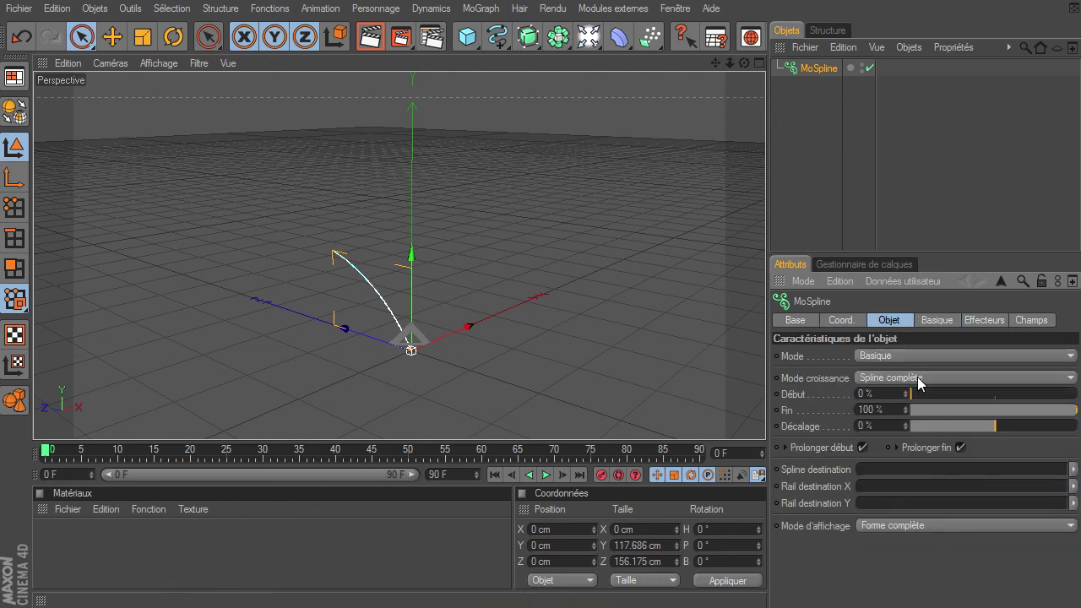
mouse_move(914, 394)
left_mouse_down()
mouse_move(977, 404)
mouse_move(925, 389)
mouse_move(1052, 381)
mouse_move(878, 402)
left_mouse_up()
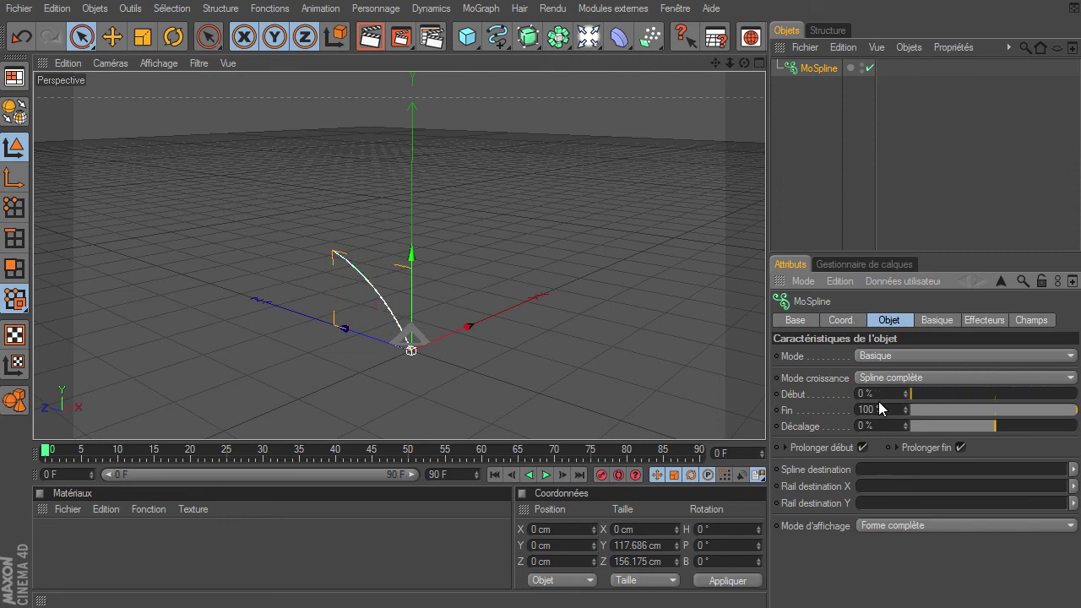
left_click(937, 320)
left_click_drag(939, 355, 973, 366)
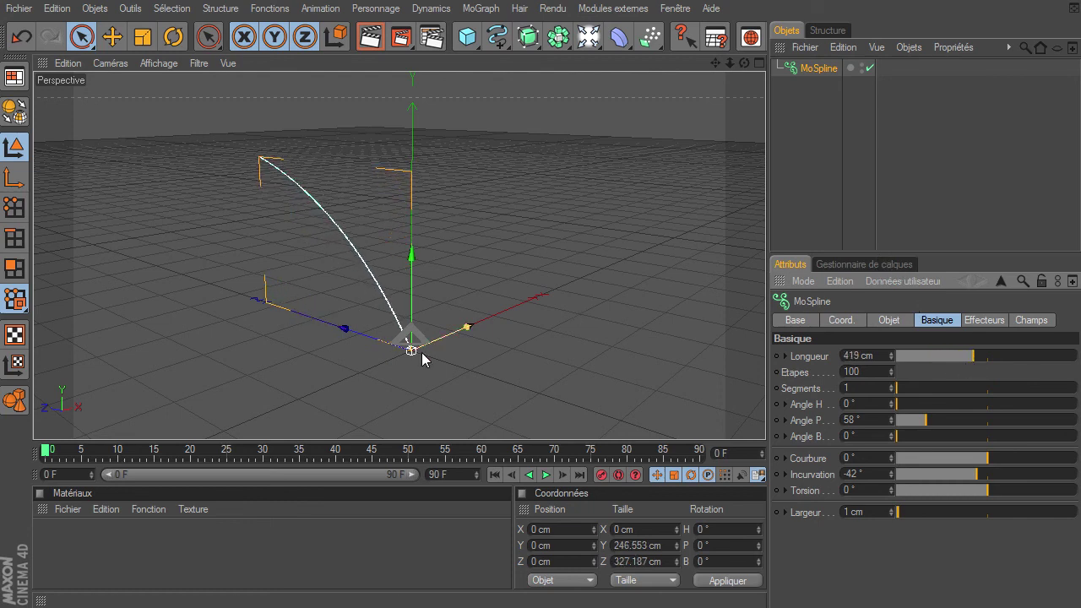
left_click(557, 36)
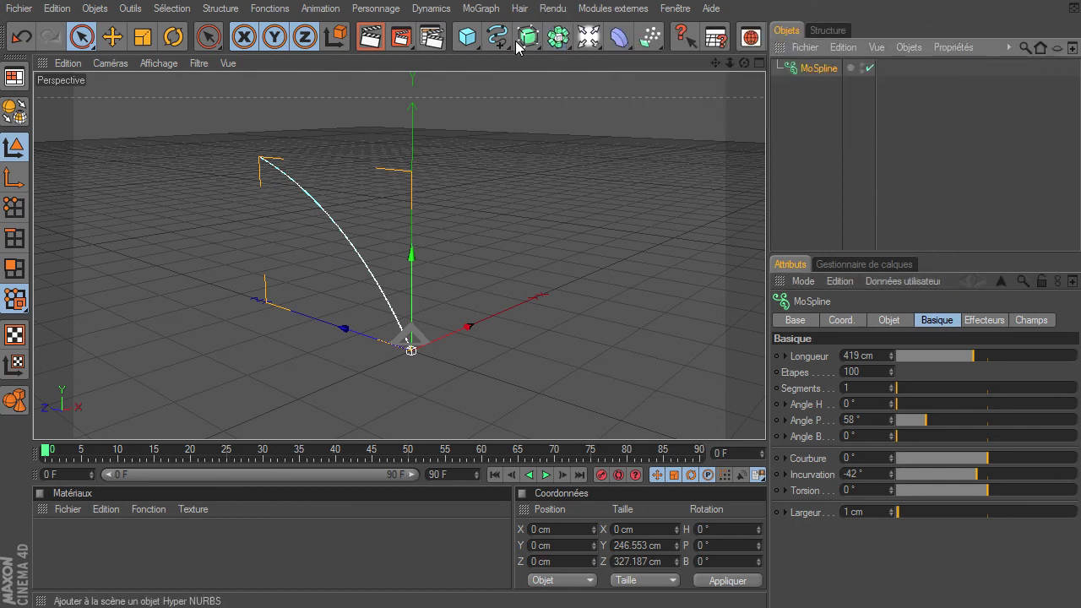
- Add an Extrusion NURBS and place the MoSpline inside it
left_click(527, 36)
left_click(775, 59, "alt")
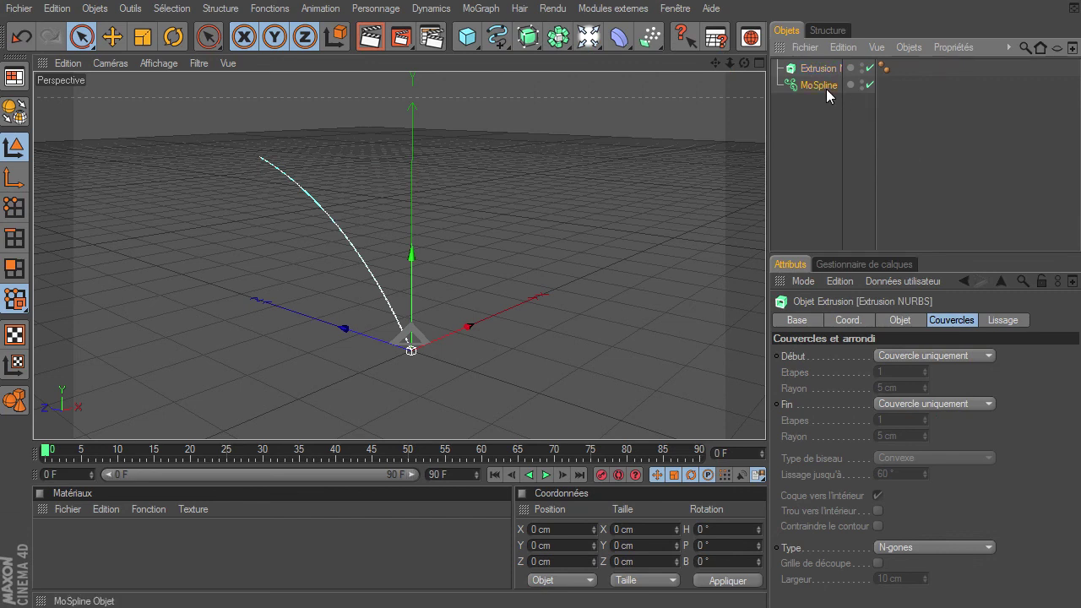
left_click_drag(831, 82, 831, 68)
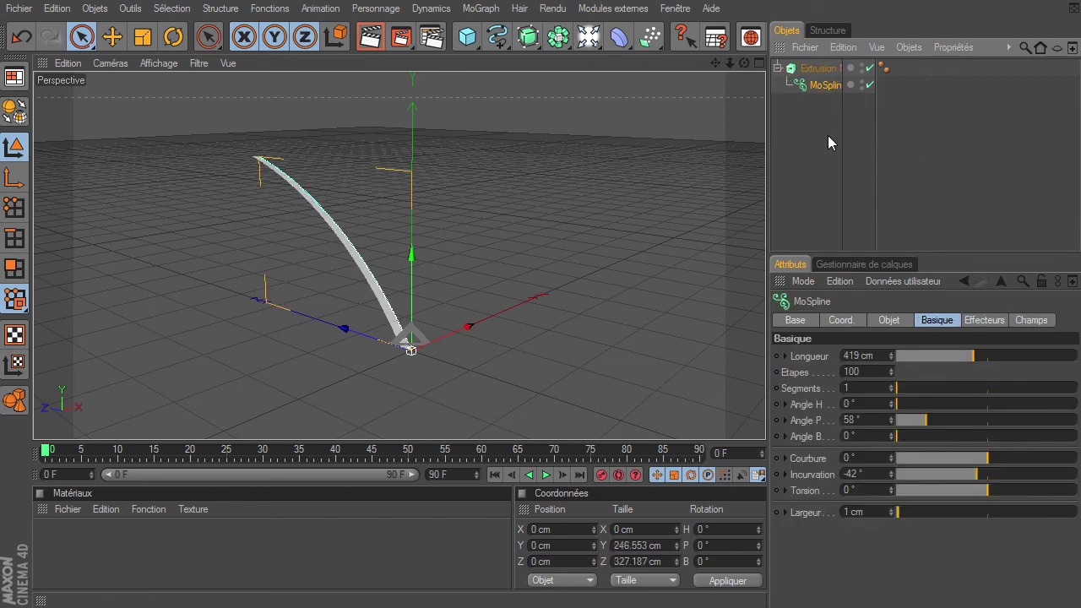
left_click(828, 136)
left_click(832, 69)
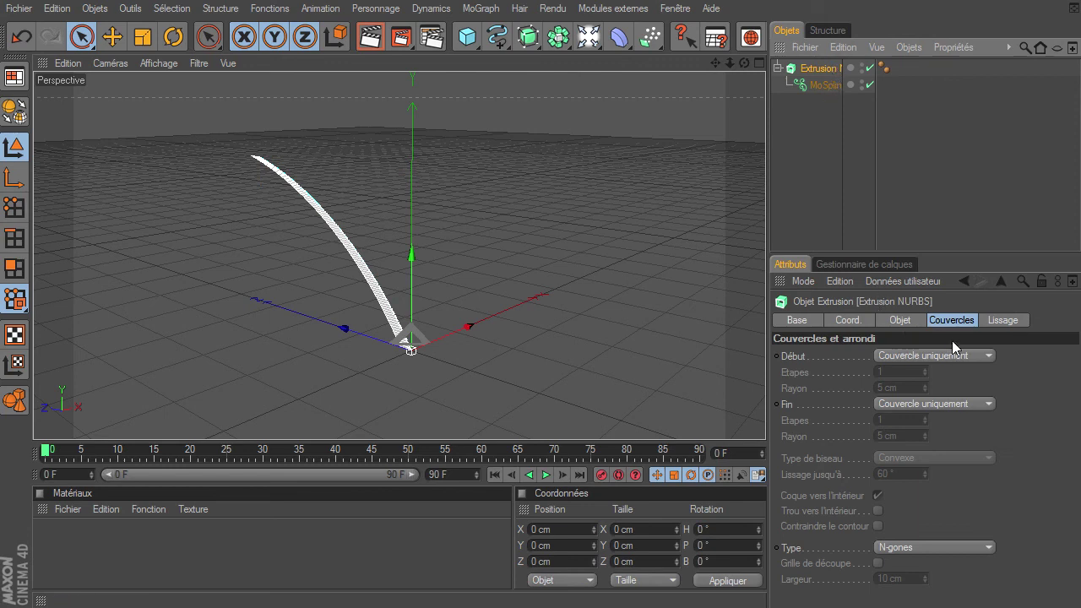
- Set the extrusion's Mouvement to 300 cm along X, creating the curved sheet
left_click(919, 324)
type("0")
left_click(904, 353)
type("1")
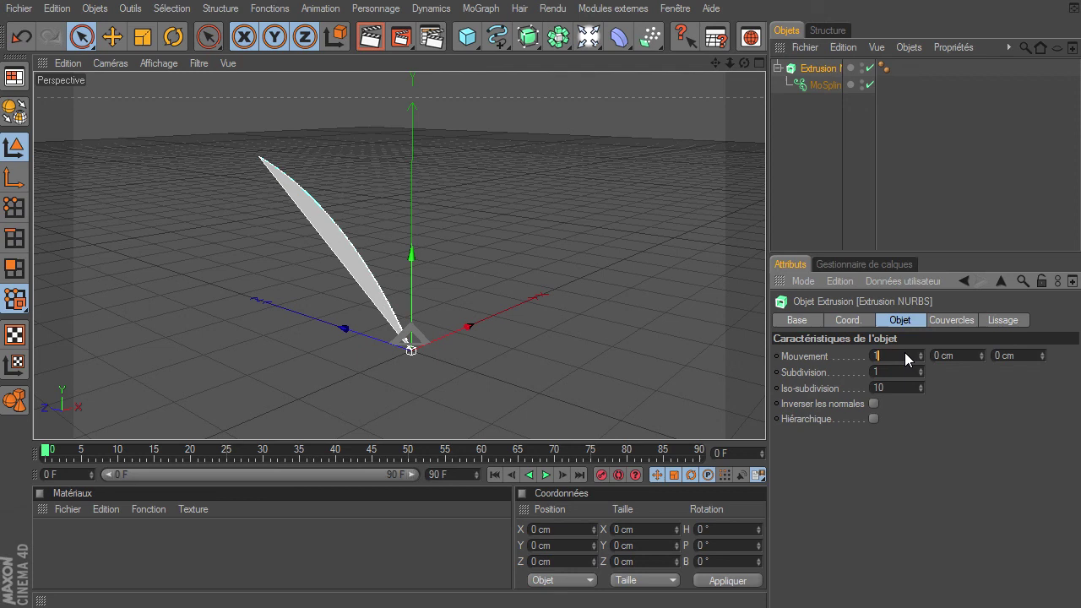
key("Return")
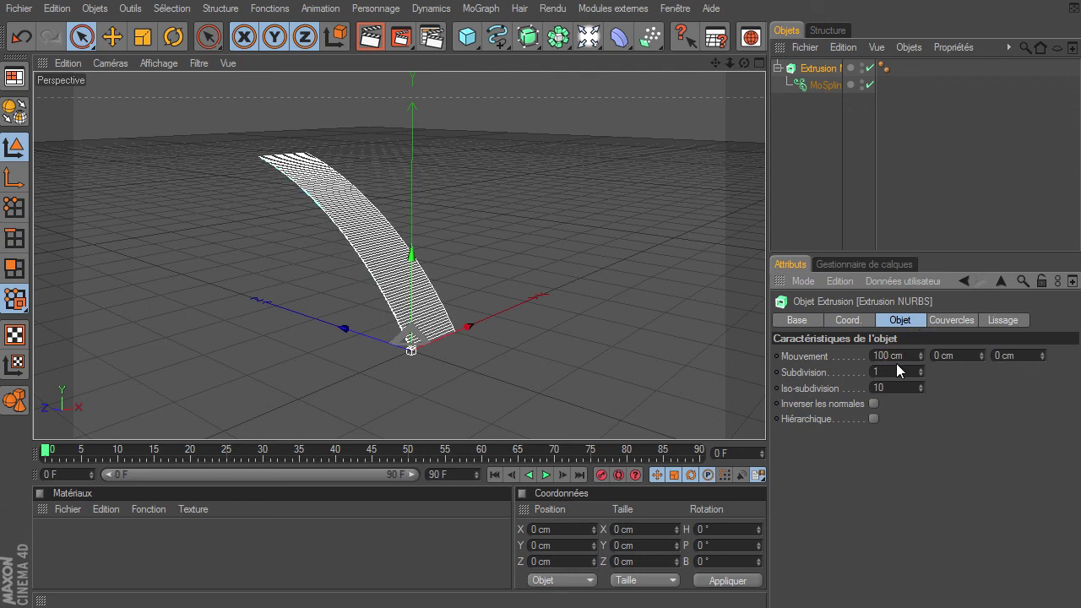
left_click(876, 356)
key("Delete")
type("5")
key("Return")
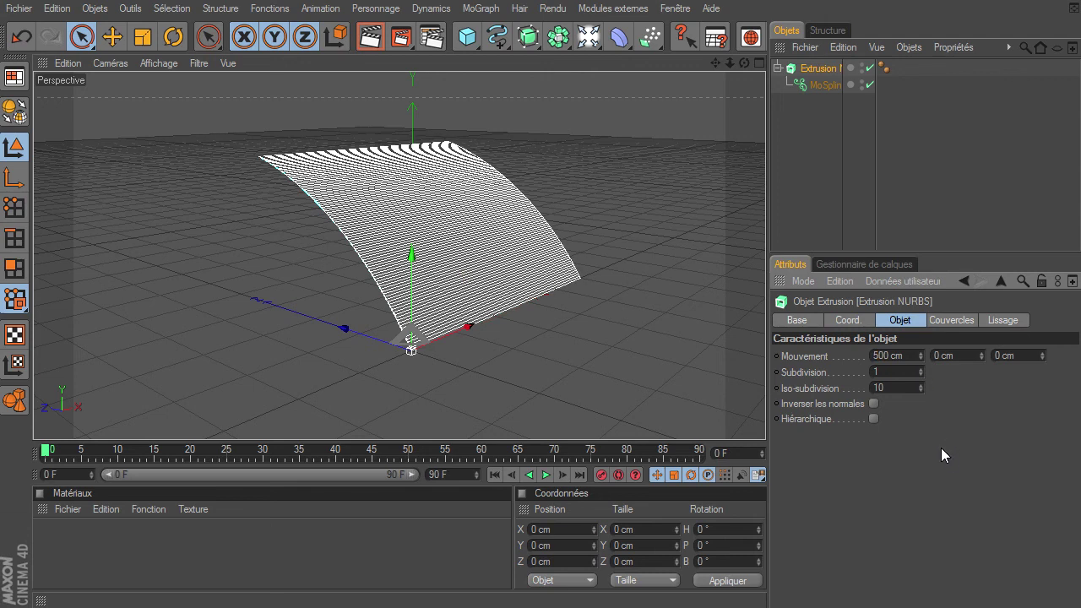
left_click(875, 356)
type("3")
key("Delete")
key("Return")
left_click_drag(743, 64, 765, 418)
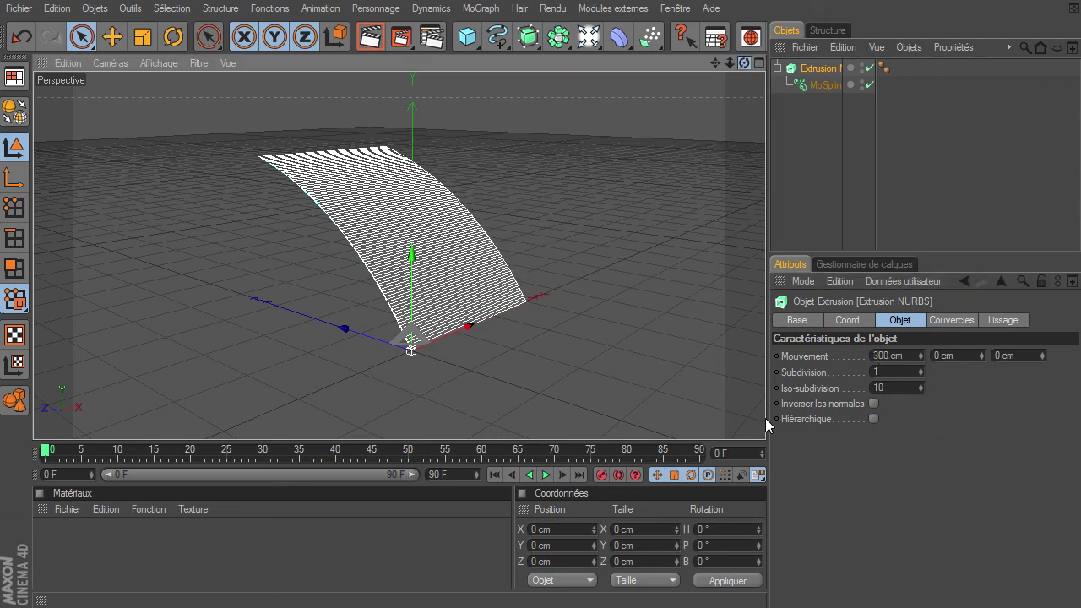
- Render the curved sheet, then tweak the MoSpline's pitch and ease its bend
left_click(789, 141)
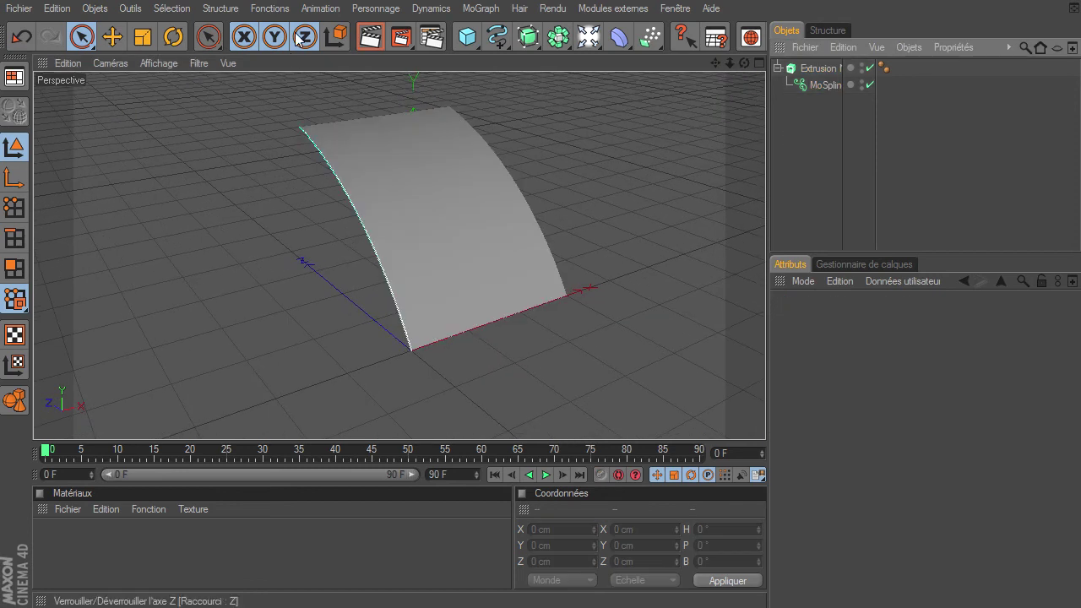
left_click(368, 37)
mouse_move(743, 63)
left_mouse_down()
mouse_move(765, 418)
mouse_move(802, 91)
left_mouse_up()
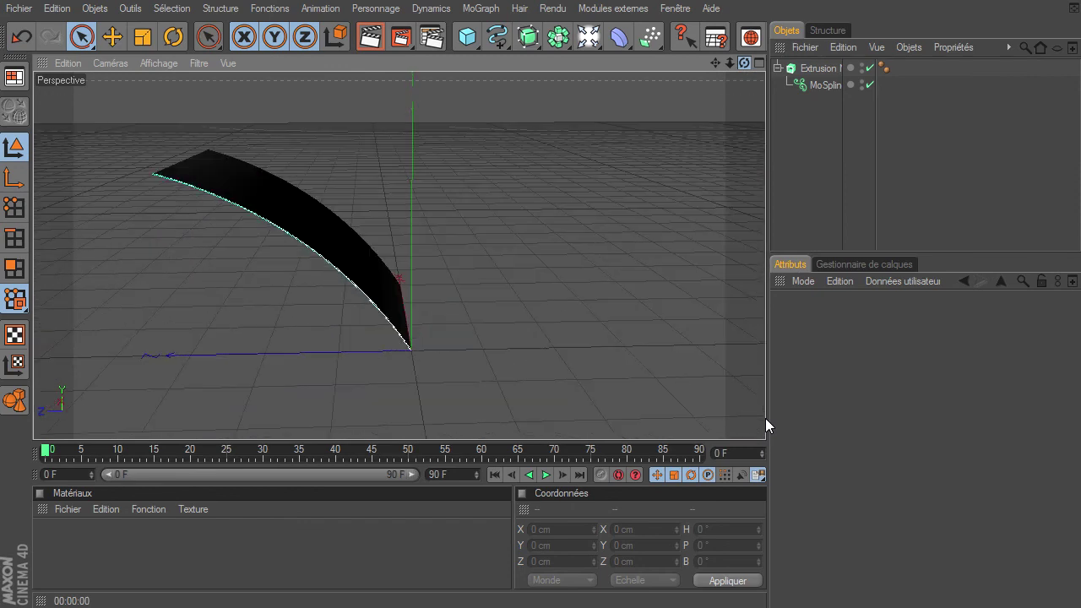
left_click(802, 88)
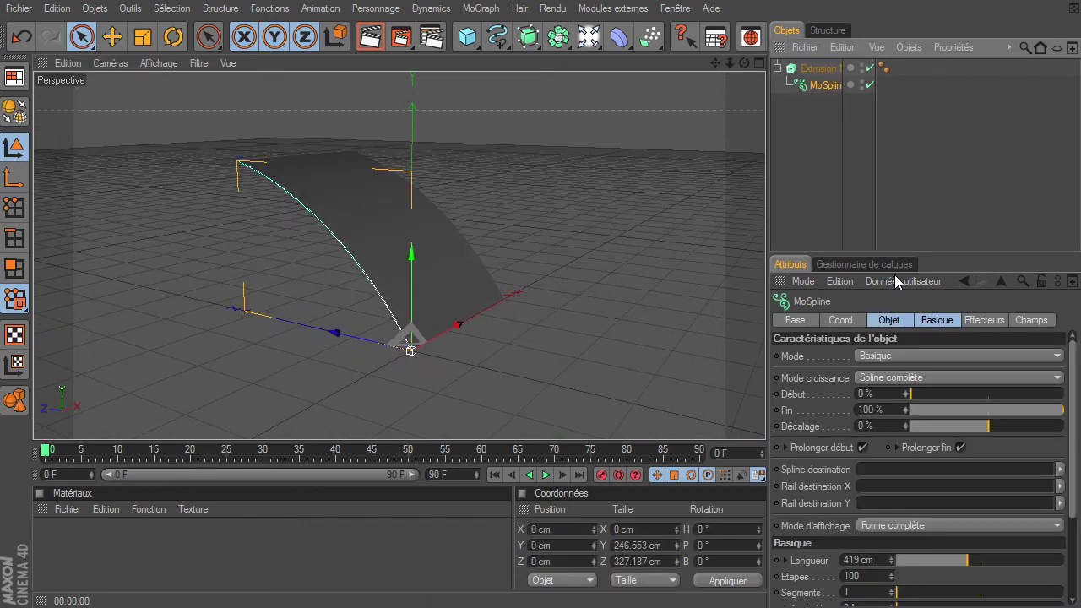
left_click(939, 321)
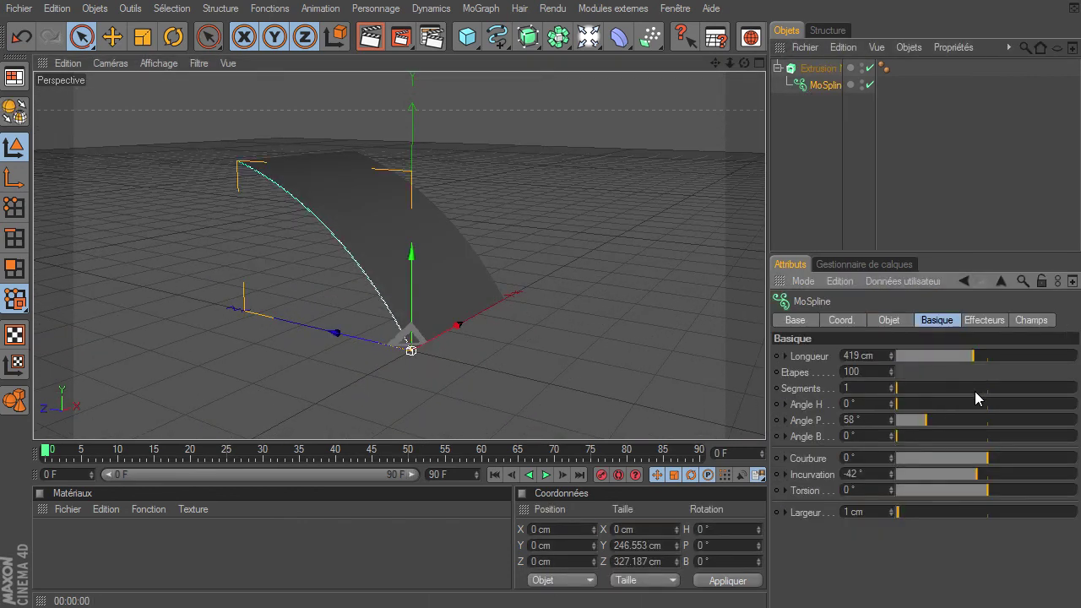
left_click_drag(931, 421, 937, 421)
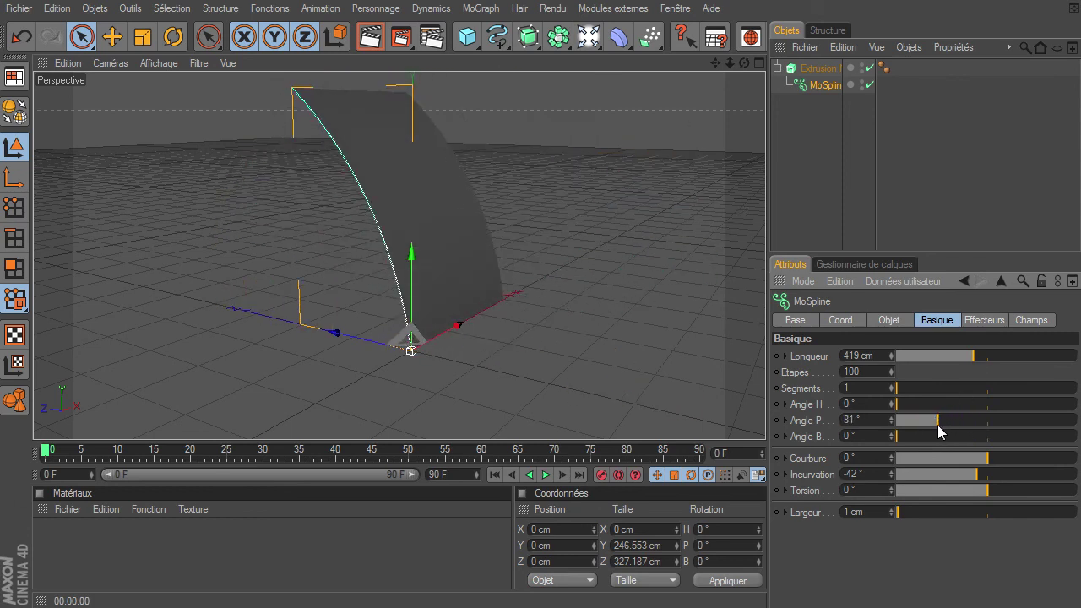
left_click_drag(989, 474, 971, 475)
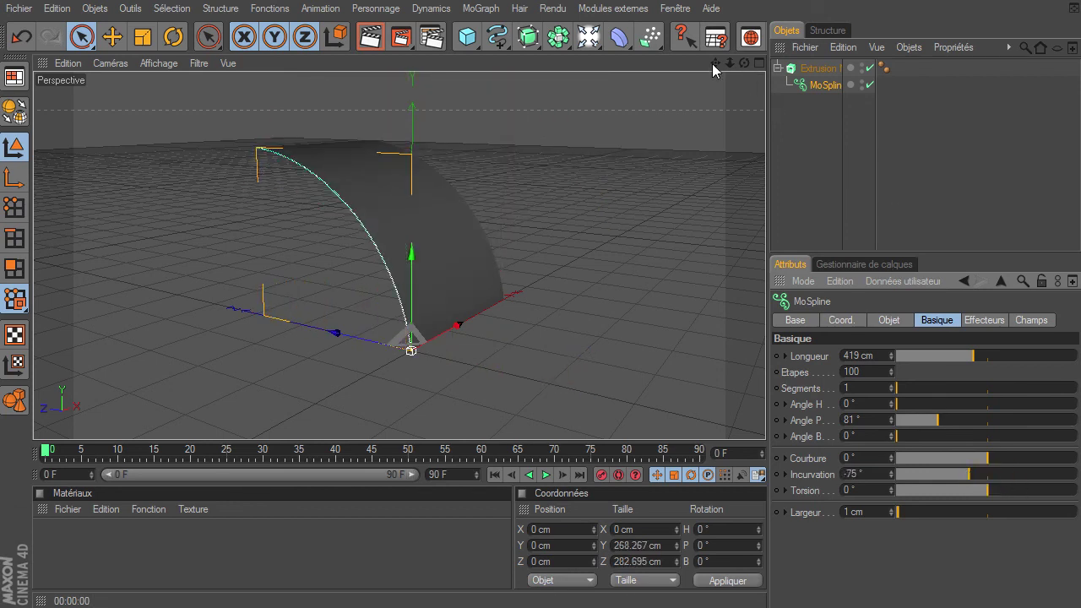
left_click_drag(713, 63, 765, 418)
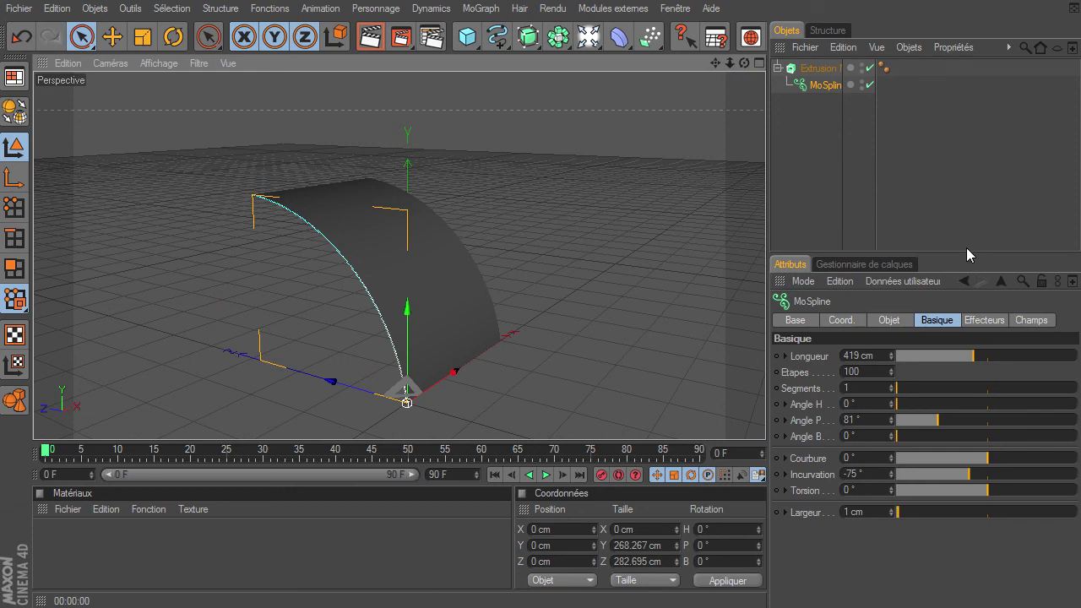
- Reset the MoSpline's Incurvation and Angle P to 0° so the sheet lies flat
double_click(868, 474)
type("0")
key("Return")
type("0")
key("Return")
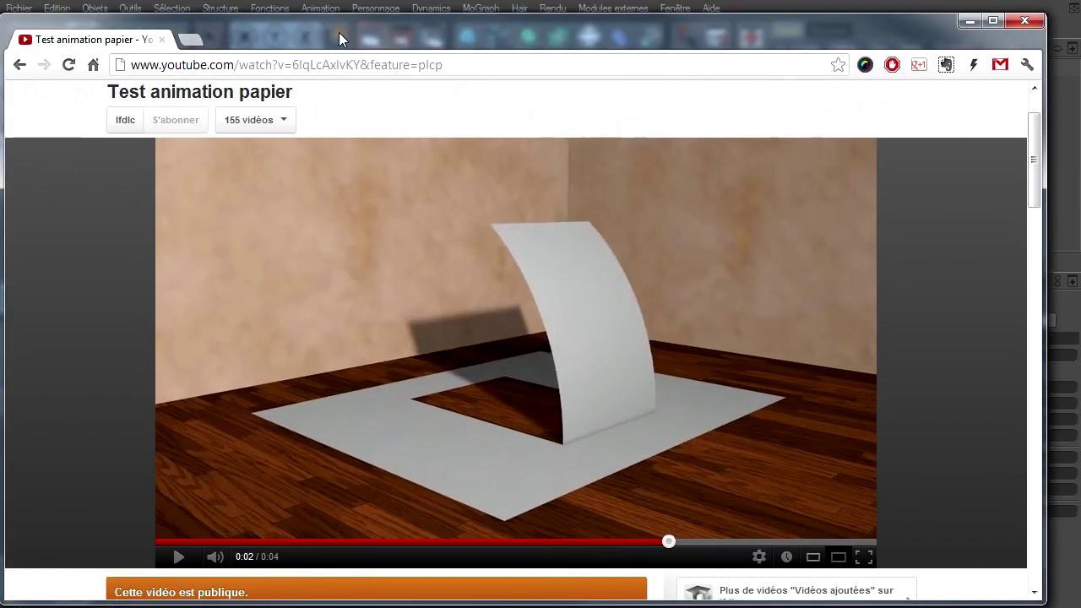
left_click(187, 540)
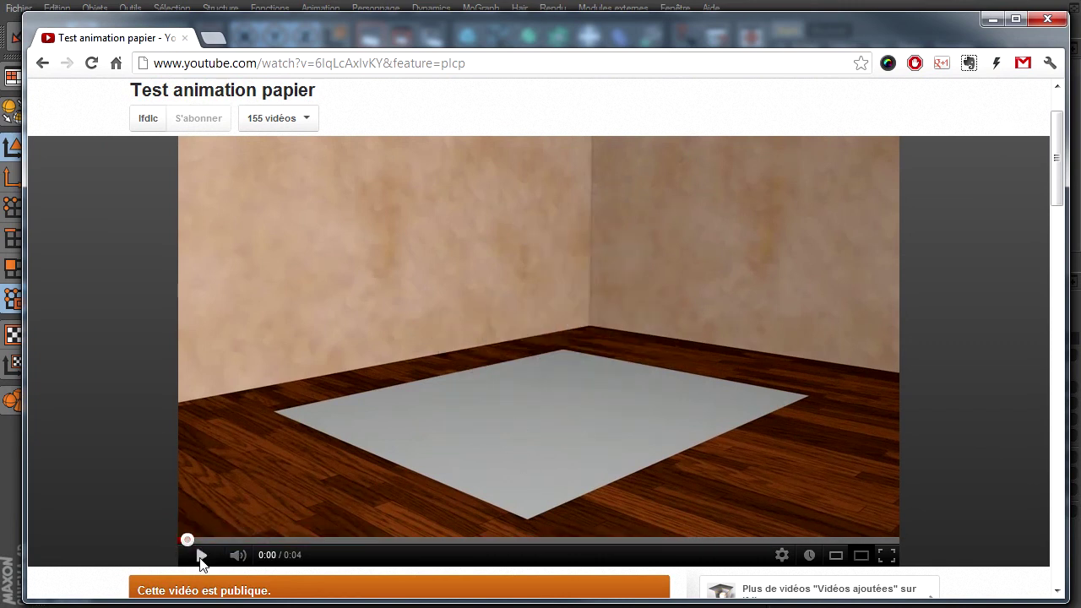
left_click(202, 556)
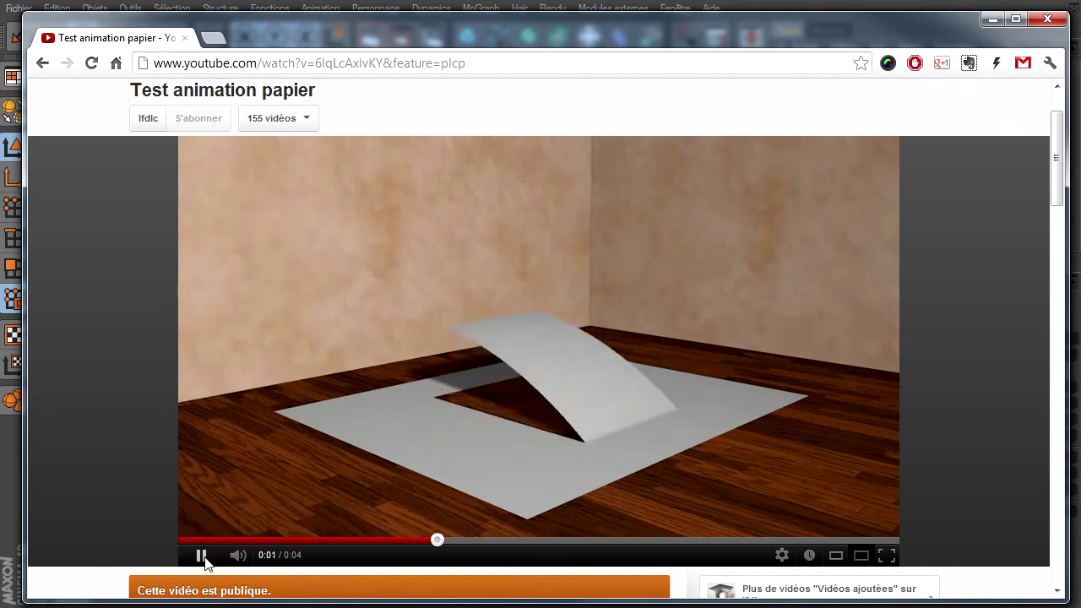
left_click(203, 555)
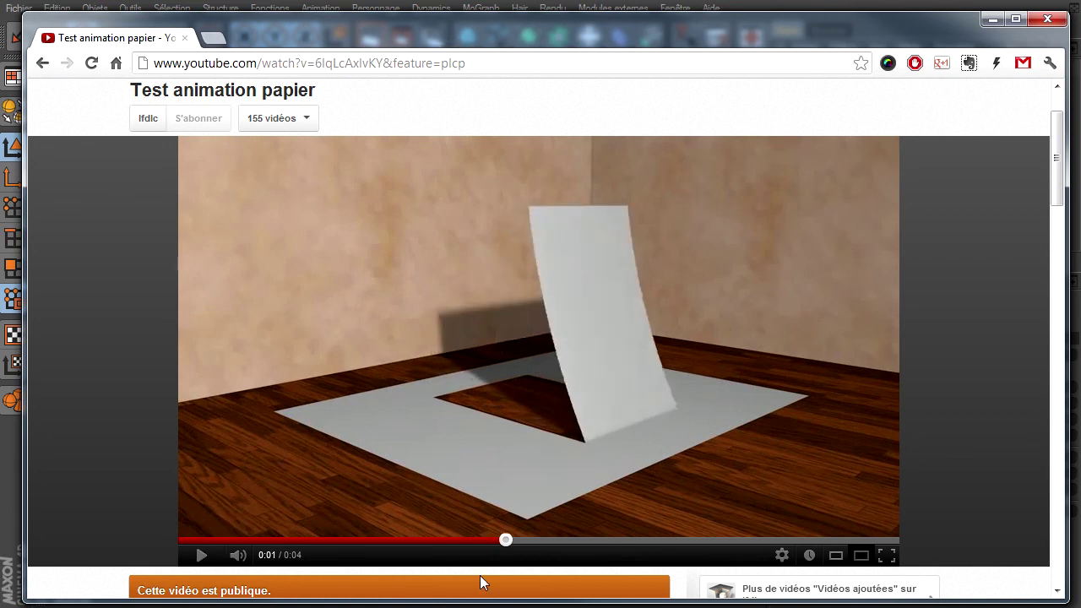
left_click_drag(507, 541, 537, 541)
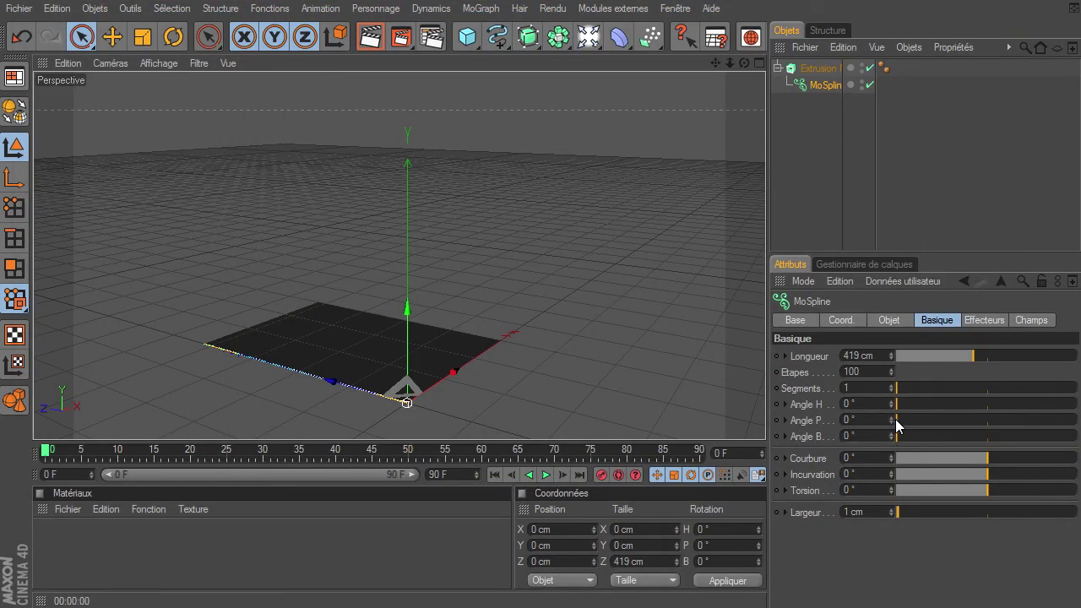
- Raise the MoSpline's Angle P to settle at 76° and reverse its curl
left_click_drag(896, 419, 910, 421)
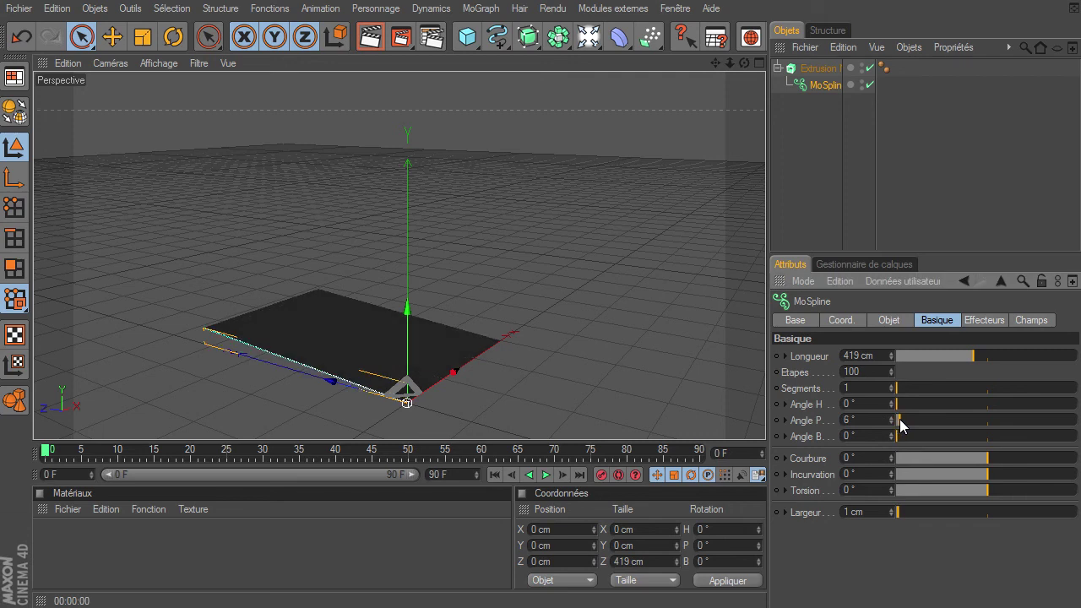
left_click(1001, 475)
left_click_drag(929, 420, 942, 419)
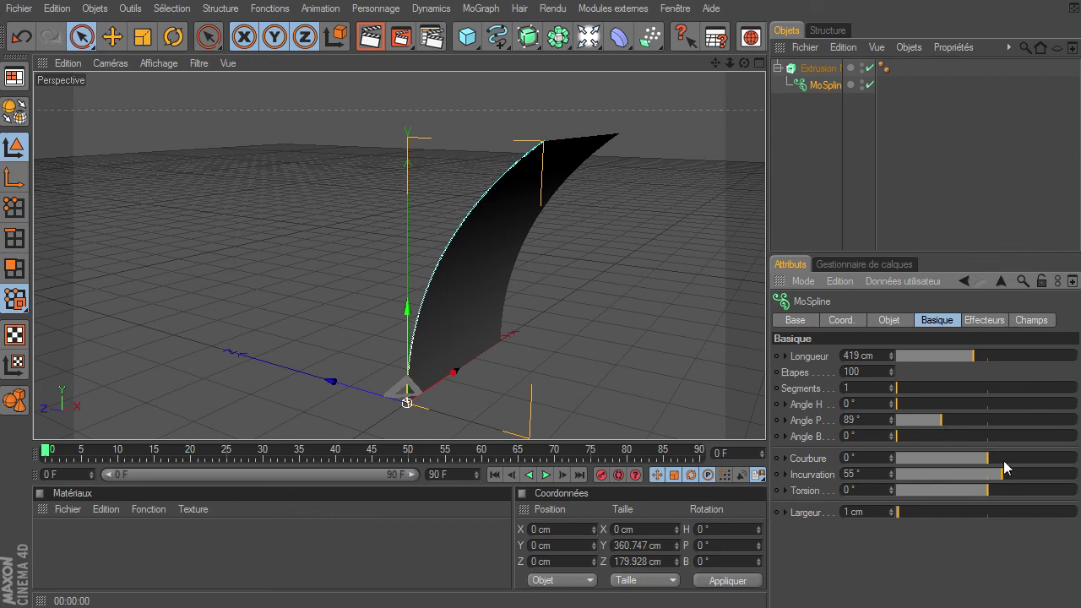
left_click_drag(944, 421, 933, 420)
mouse_move(996, 472)
left_mouse_down()
mouse_move(976, 470)
mouse_move(984, 463)
left_mouse_up()
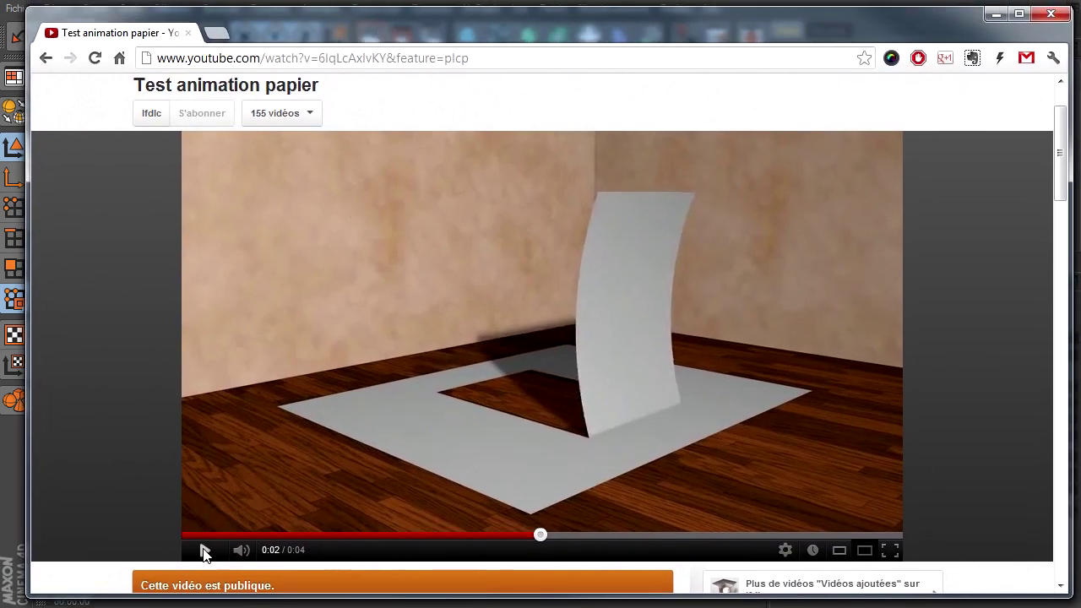
- Resume the reference animation and replay it from the start
left_click(204, 549)
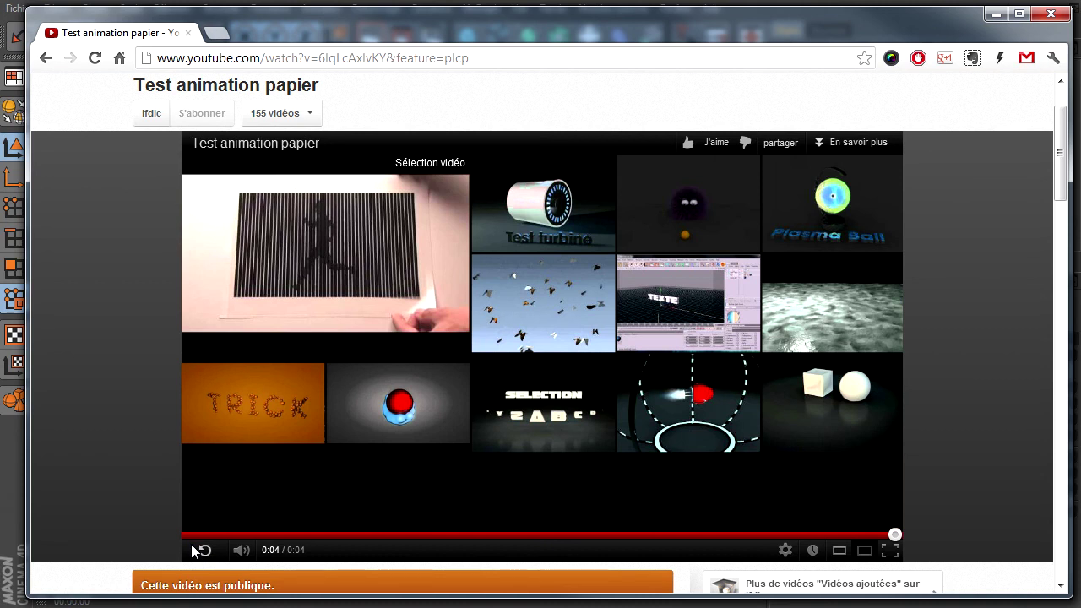
left_click(193, 545)
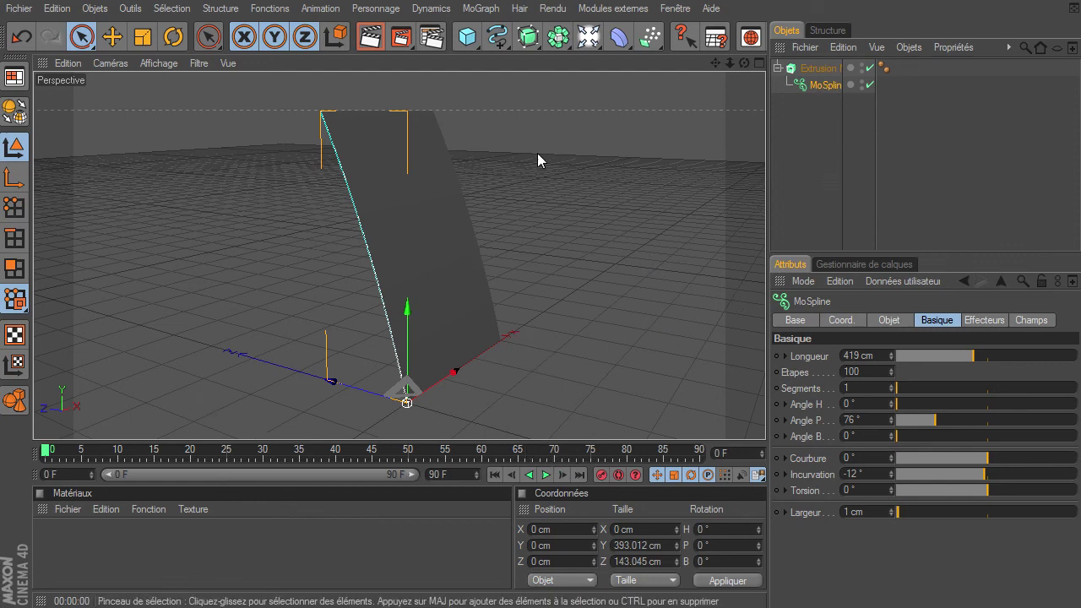
- Duplicate the MoSpline and delete the Extrusion NURBS
left_click(817, 68)
left_click(828, 87)
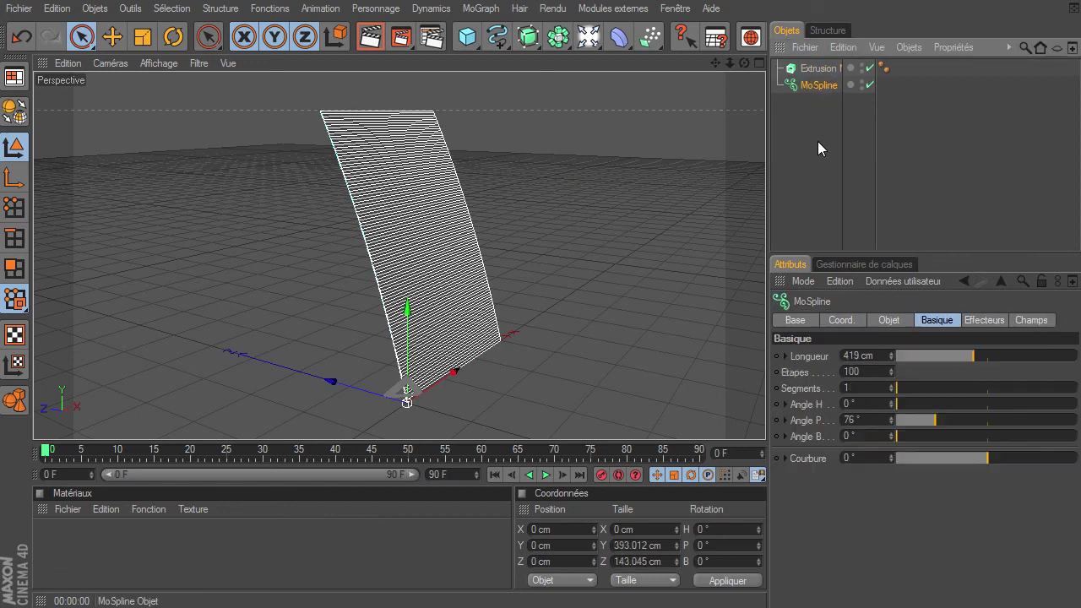
left_click_drag(819, 86, 819, 101, "ctrl")
left_click(817, 68)
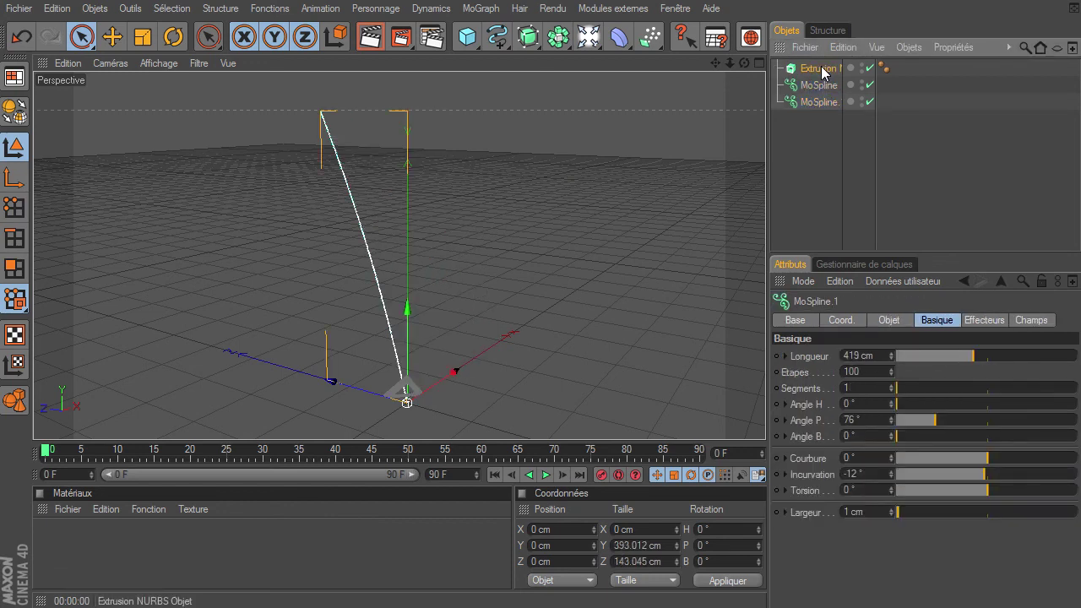
key("Delete")
left_click(809, 84)
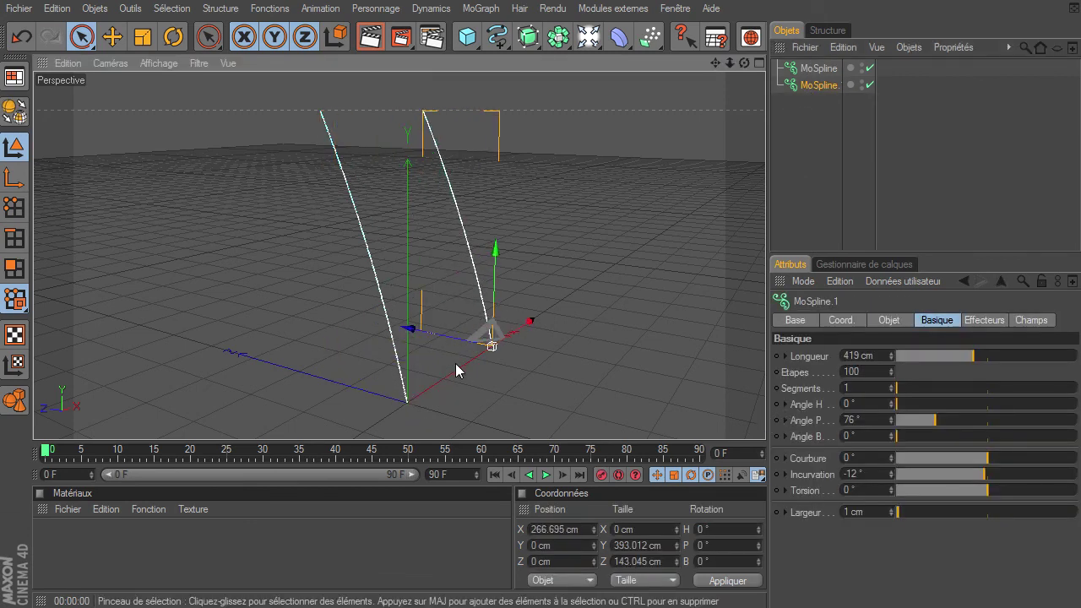
- Add a Peau NURBS and put both MoSplines under it to loft the sheet
left_click(527, 36)
left_click(760, 85)
left_click(819, 102)
left_click(823, 85, "shift")
left_click_drag(830, 93, 831, 69)
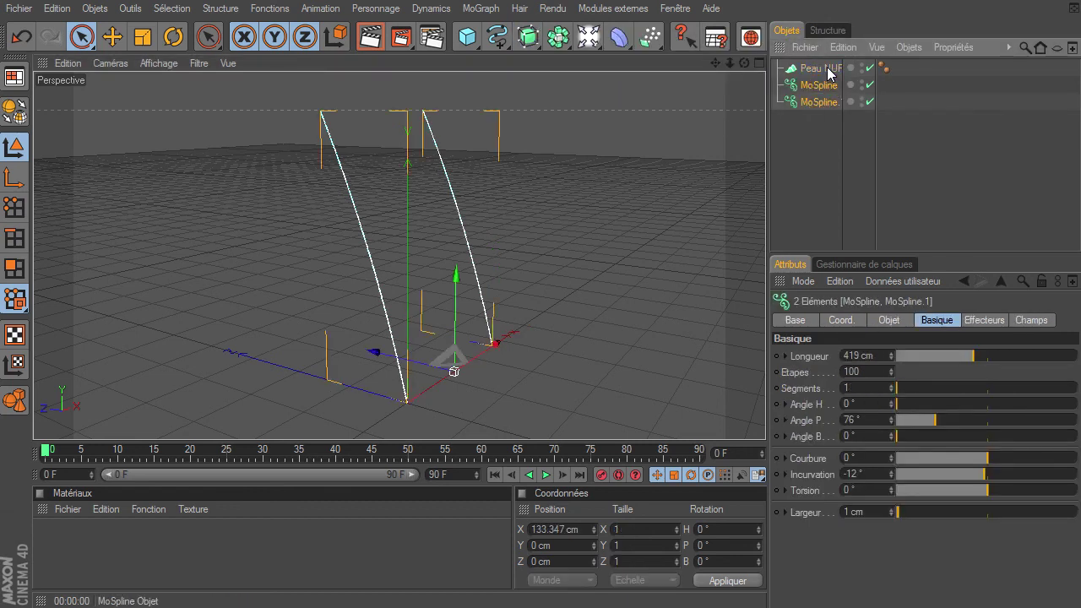
left_click(816, 169)
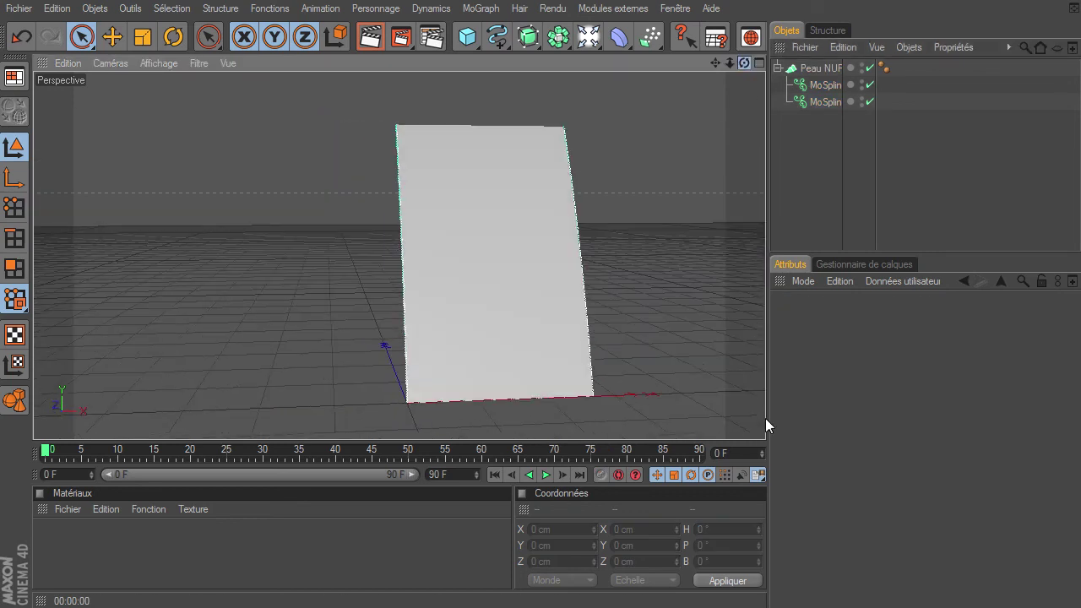
left_click(828, 103)
- Bend the first MoSpline to Incurvation 25°, and the second to Incurvation -22°, Angle P 86°
left_click(830, 84)
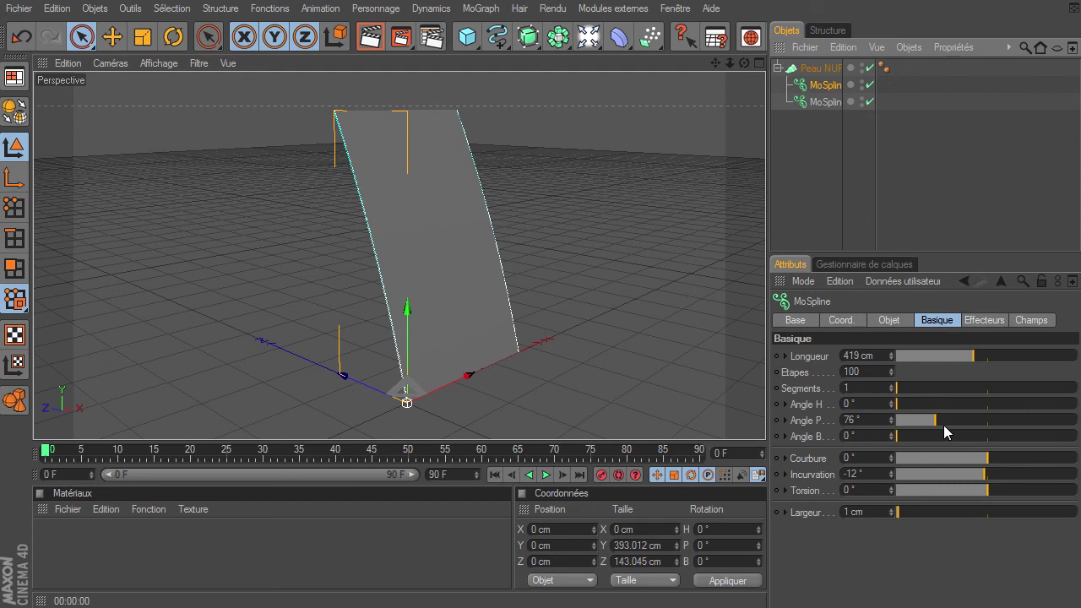
mouse_move(938, 424)
left_mouse_down()
mouse_move(927, 420)
mouse_move(956, 421)
mouse_move(932, 420)
left_mouse_up()
mouse_move(983, 475)
left_mouse_down()
mouse_move(965, 474)
mouse_move(994, 471)
left_mouse_up()
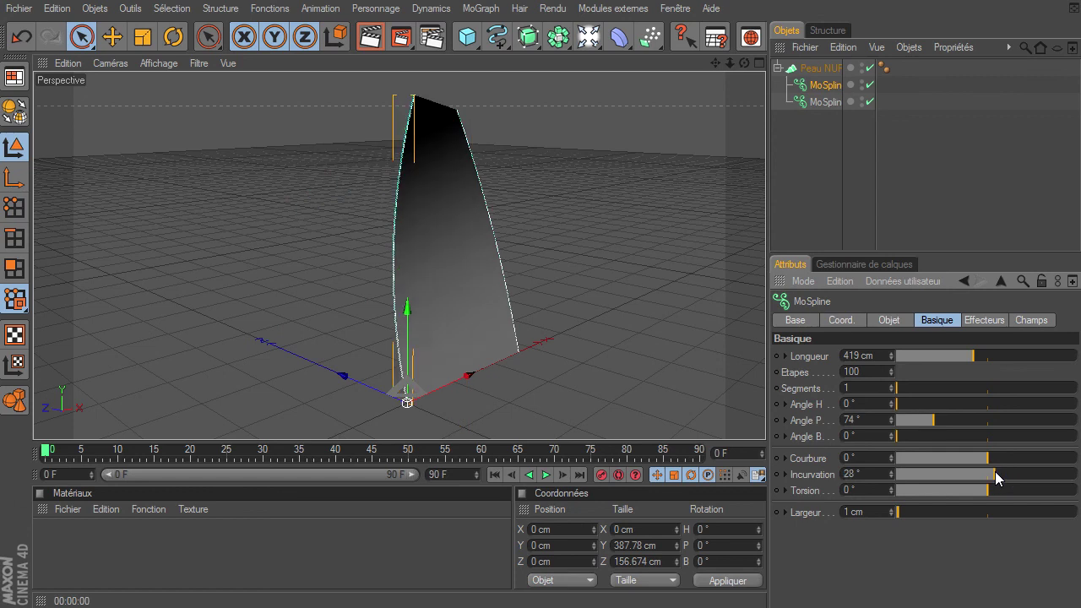
left_click(826, 102)
mouse_move(989, 476)
left_mouse_down()
mouse_move(978, 475)
mouse_move(1007, 468)
mouse_move(982, 468)
left_mouse_up()
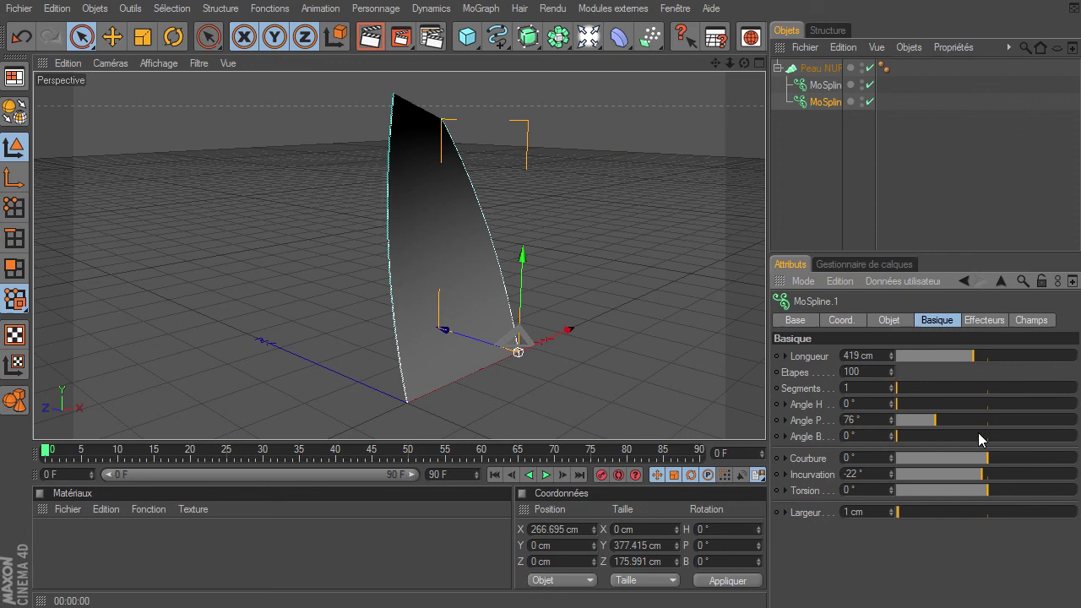
mouse_move(935, 414)
left_mouse_down()
mouse_move(924, 413)
mouse_move(939, 420)
left_mouse_up()
mouse_move(743, 62)
left_mouse_down()
mouse_move(771, 425)
mouse_move(788, 153)
left_mouse_up()
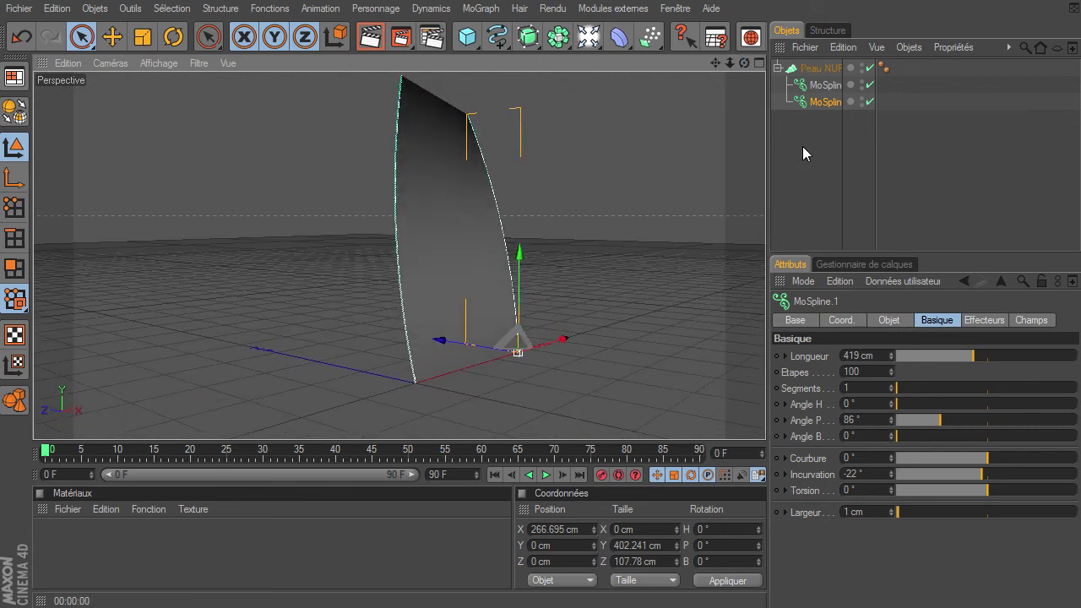
left_click(803, 148)
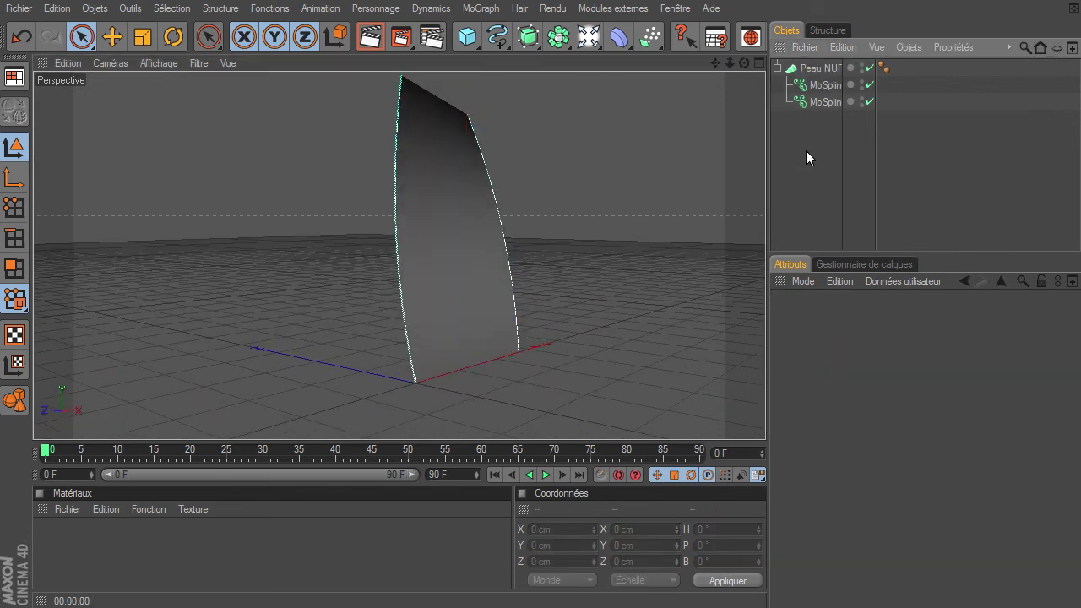
- Curve the first MoSpline with Courbure -18°, then orbit closer to inspect the narrowed sheet
left_click(818, 85)
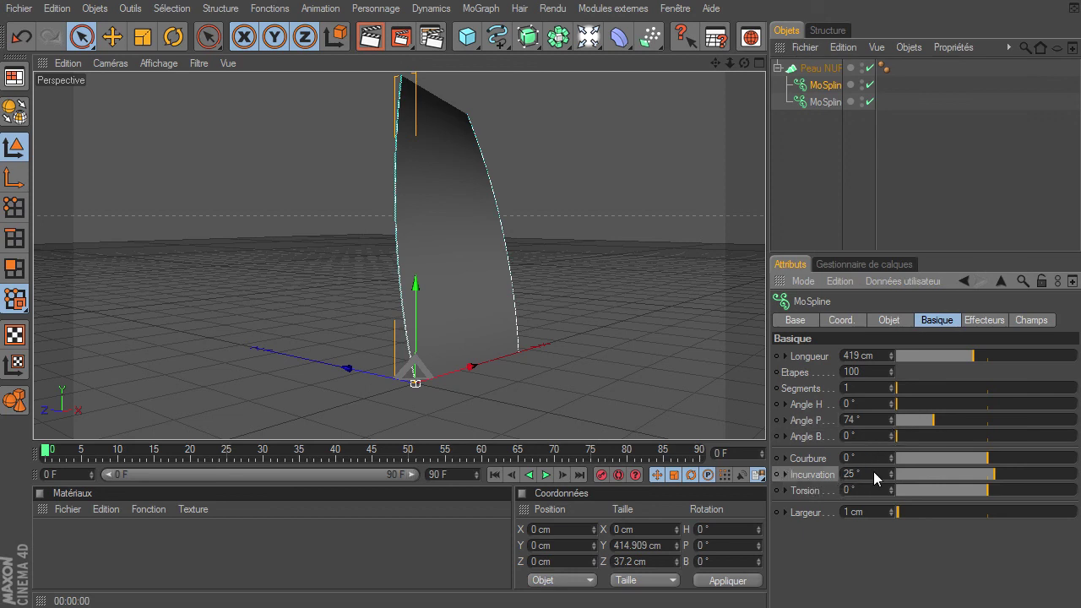
left_click_drag(987, 458, 993, 490)
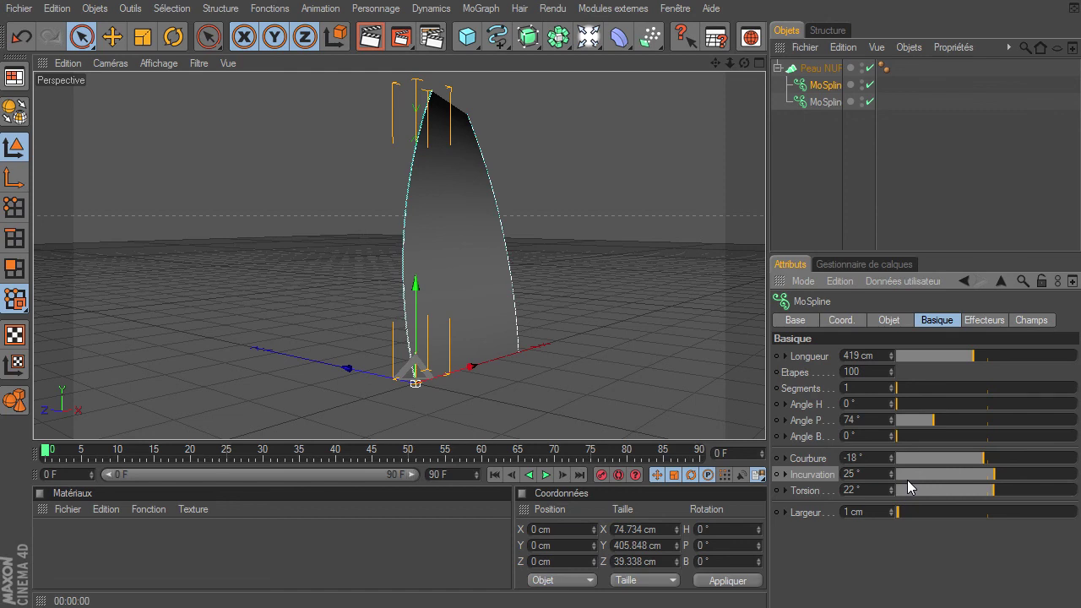
mouse_move(743, 63)
left_mouse_down()
mouse_move(773, 422)
mouse_move(765, 418)
left_mouse_up()
left_click_drag(715, 63, 765, 418)
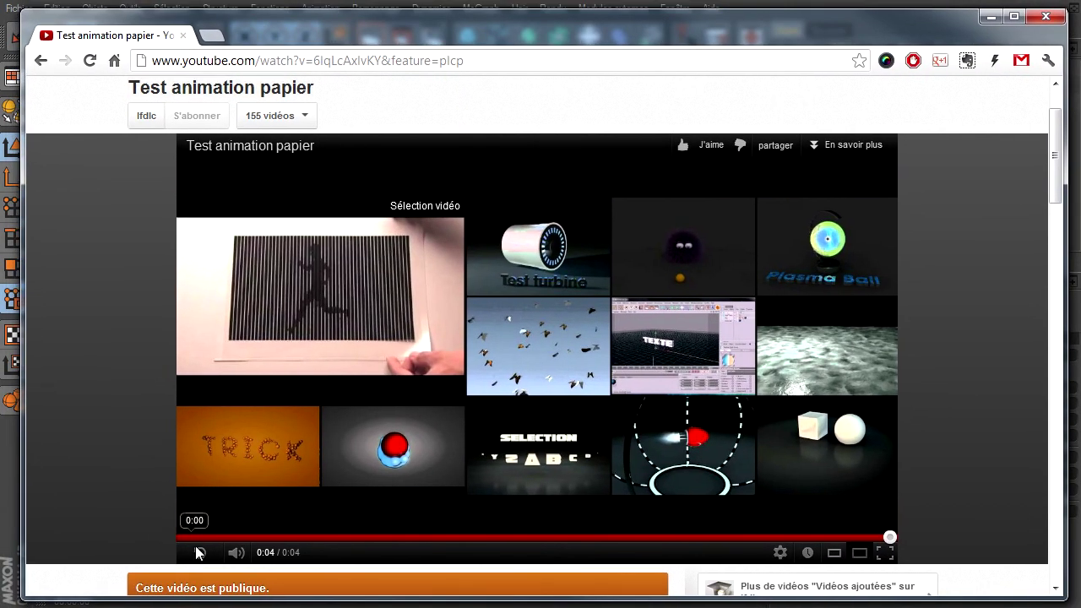
- Replay the paper reference clip from the start and pause it at 0:02 with the sheet curled upright
left_click(196, 548)
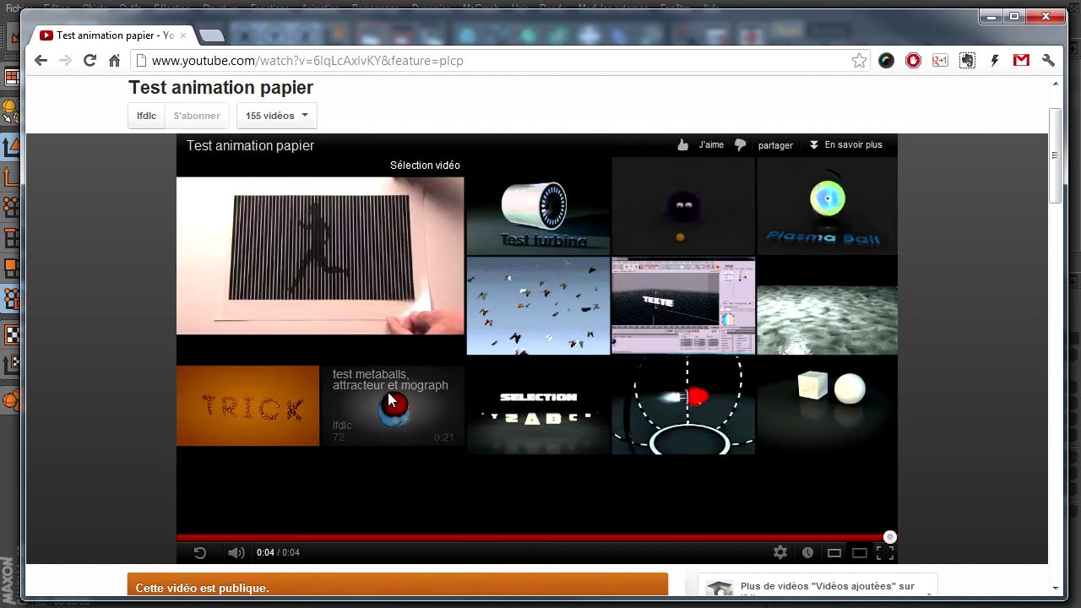
left_click(199, 556)
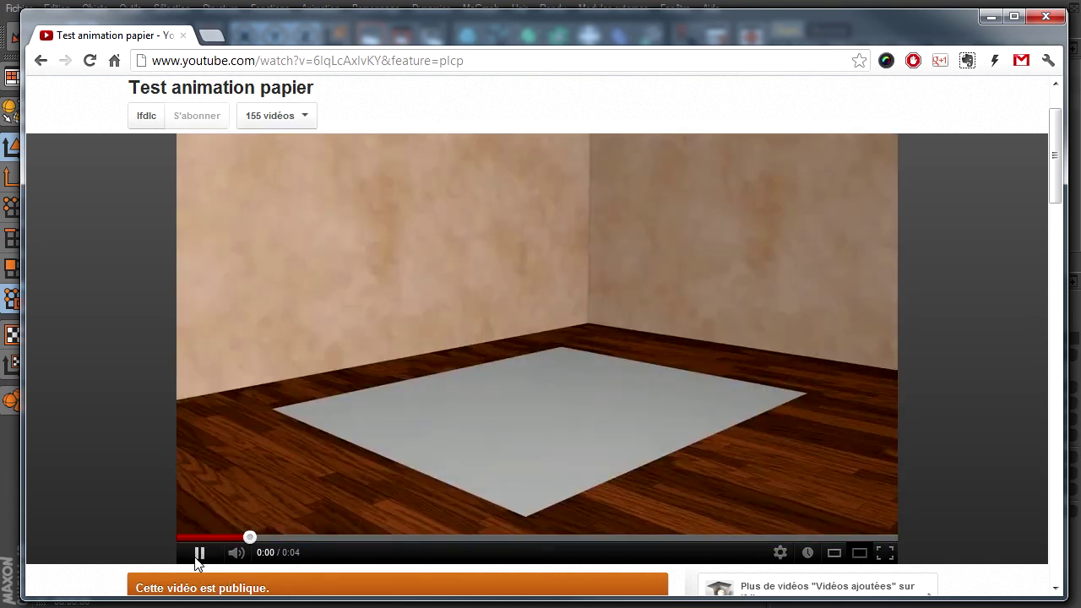
left_click(199, 554)
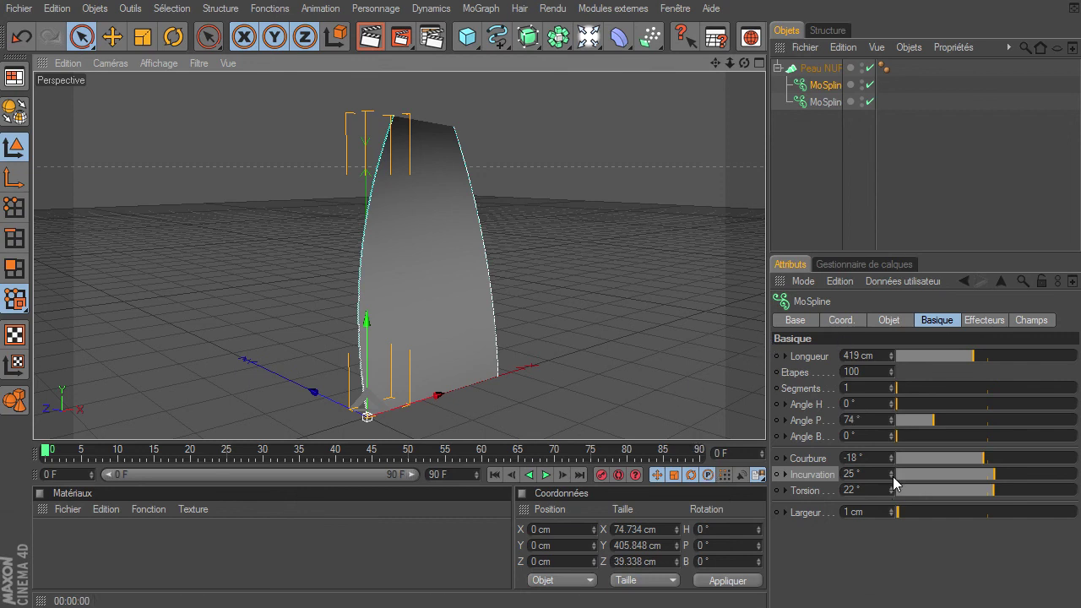
- Show the Effecteurs tab of the first MoSpline, whose effector list is still empty
left_click(985, 320)
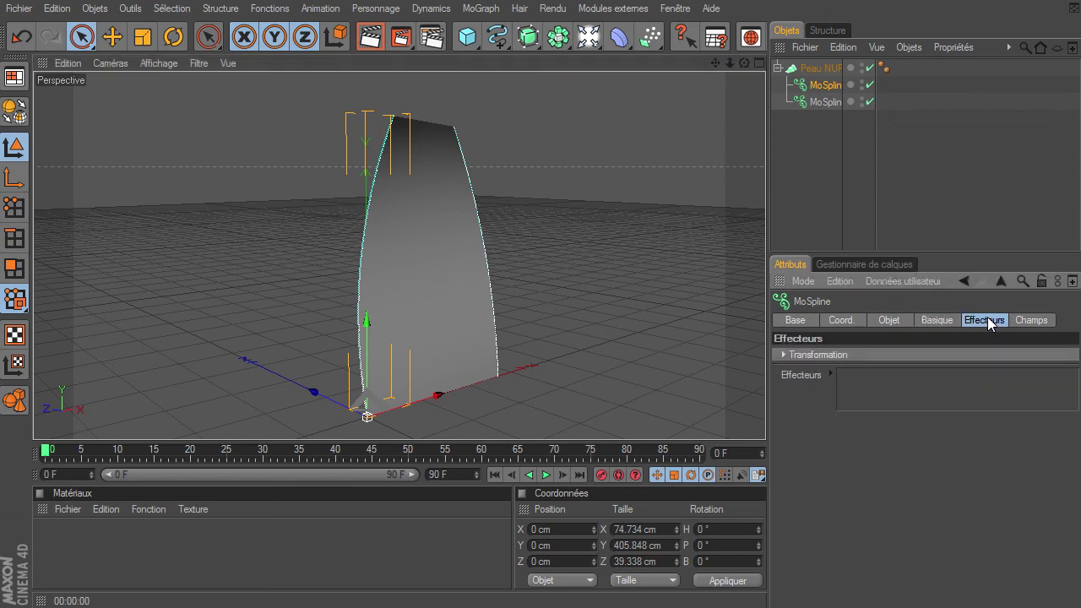